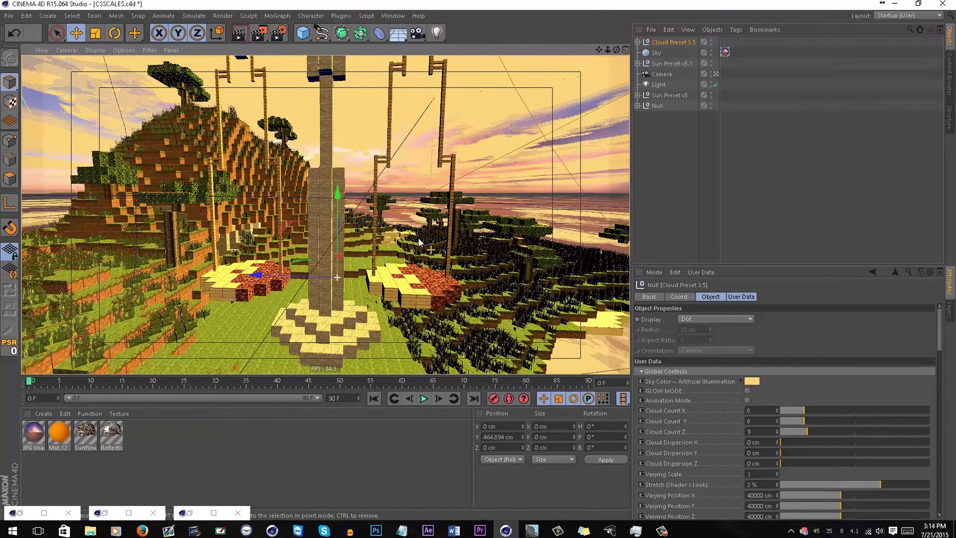
Examine the scales structure and its surrounding terrain from several angles and distances
{"action": "left_click_drag", "start_coordinate": [409, 186], "coordinate": [261, 285], "text": "alt"}
{"action": "left_click_drag", "start_coordinate": [303, 241], "coordinate": [399, 162], "text": "alt"}
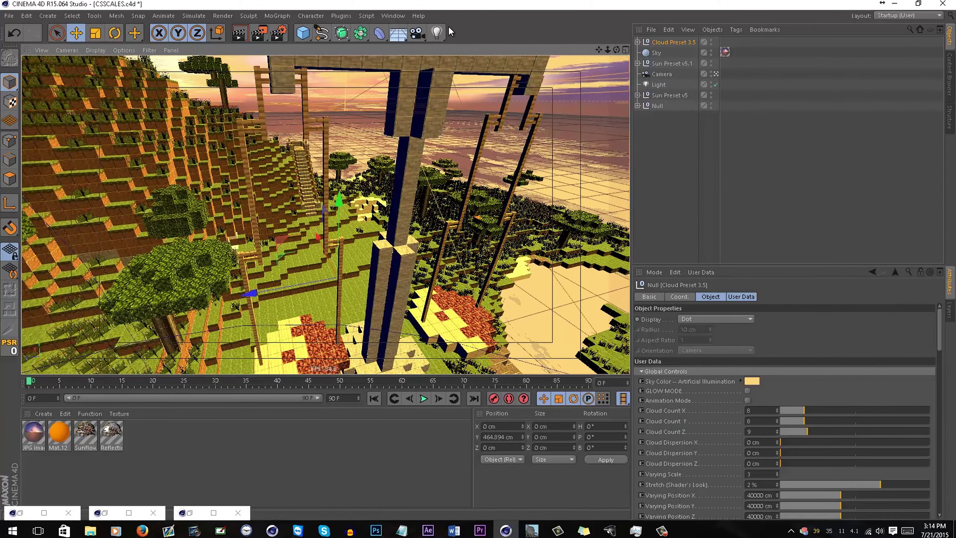
{"action": "left_click_drag", "start_coordinate": [432, 270], "coordinate": [336, 199], "text": "alt"}
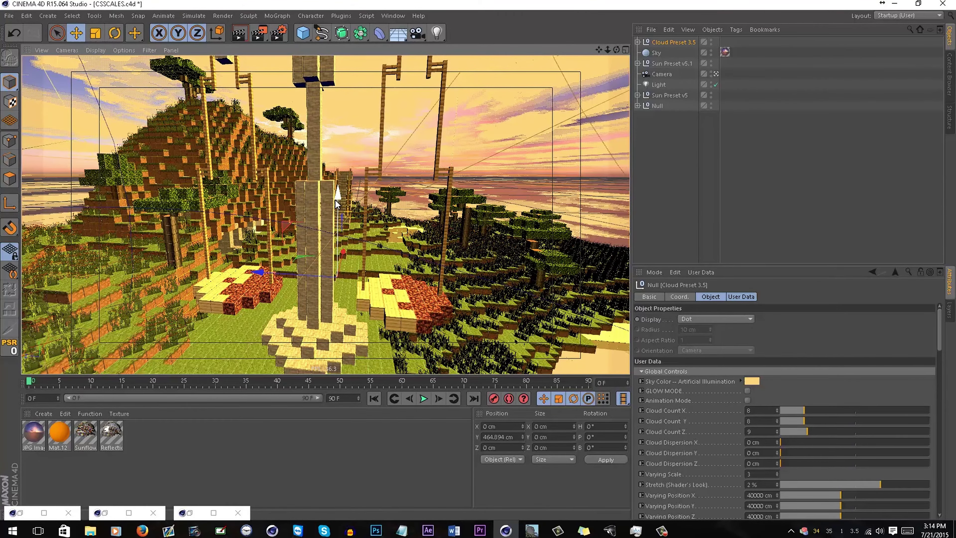
{"action": "scroll", "coordinate": [360, 256], "scroll_direction": "down", "scroll_amount": 8}
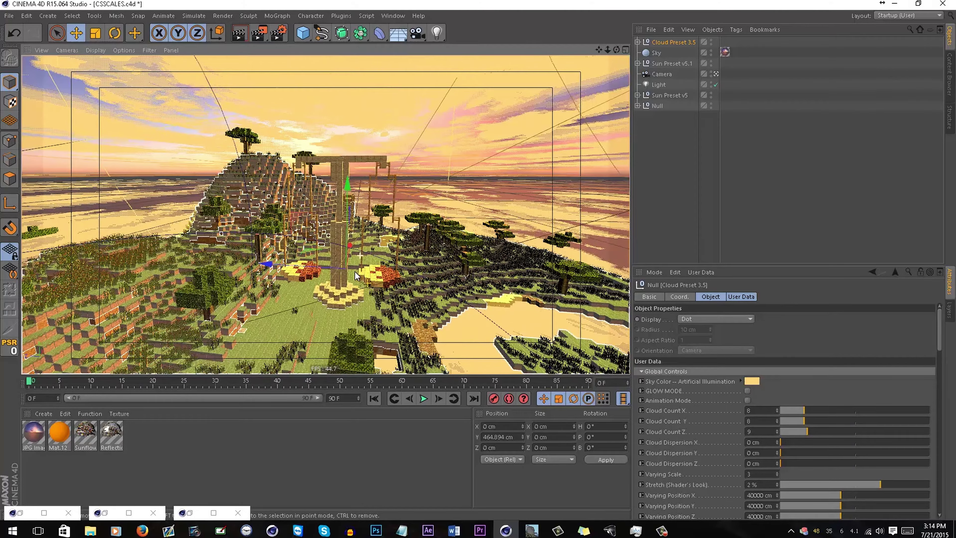
{"action": "left_click_drag", "start_coordinate": [357, 275], "coordinate": [385, 187], "text": "alt"}
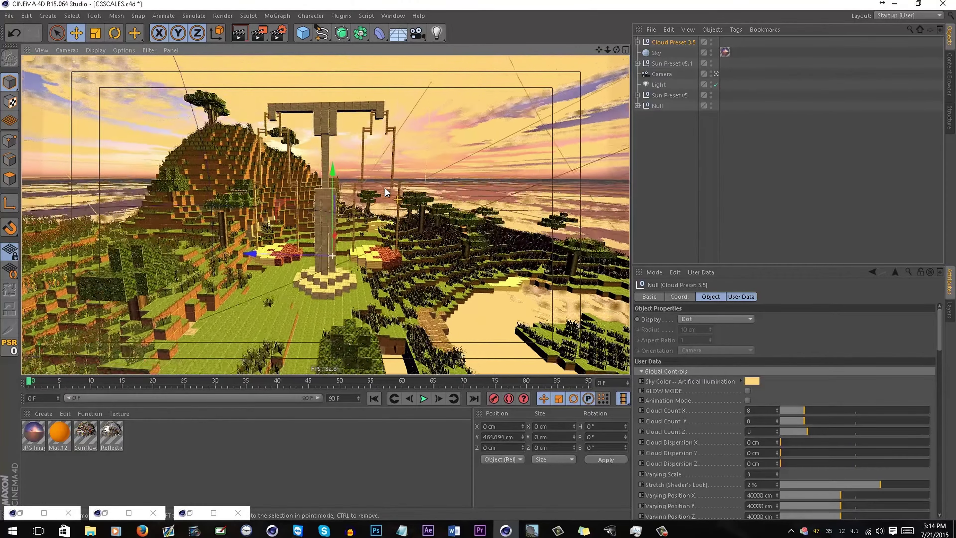
{"action": "scroll", "coordinate": [313, 241], "scroll_direction": "up", "scroll_amount": 7}
{"action": "scroll", "coordinate": [338, 231], "scroll_direction": "down", "scroll_amount": 5}
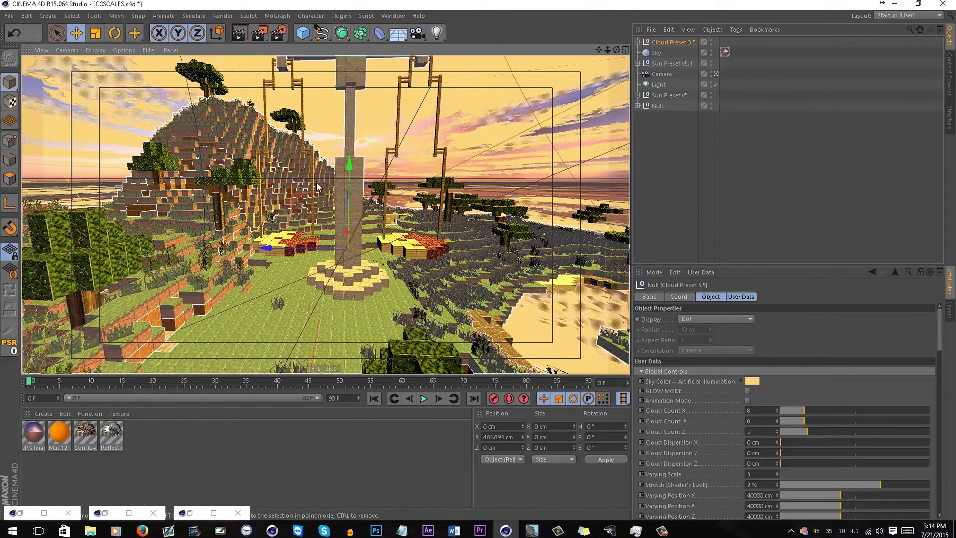
{"action": "scroll", "coordinate": [390, 148], "scroll_direction": "down", "scroll_amount": 3}
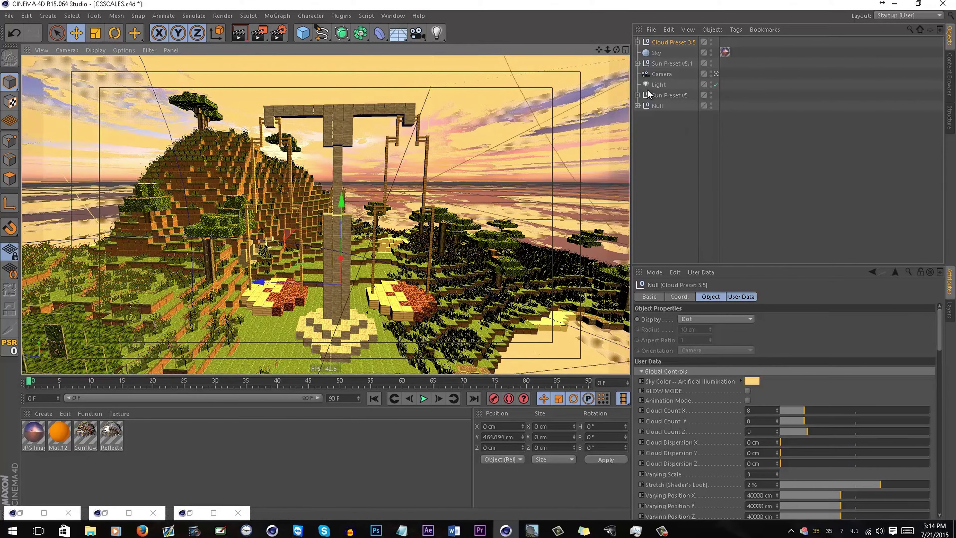
Lower the Sun Light Strength of Sun Preset v5 to 54% and check the lighting on the scales
{"action": "left_click", "coordinate": [660, 100]}
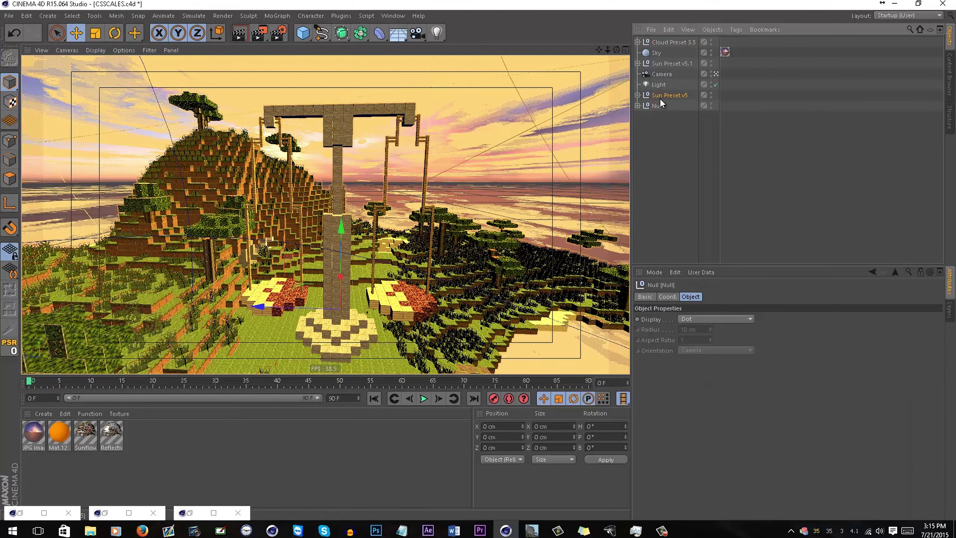
{"action": "left_click", "coordinate": [666, 64]}
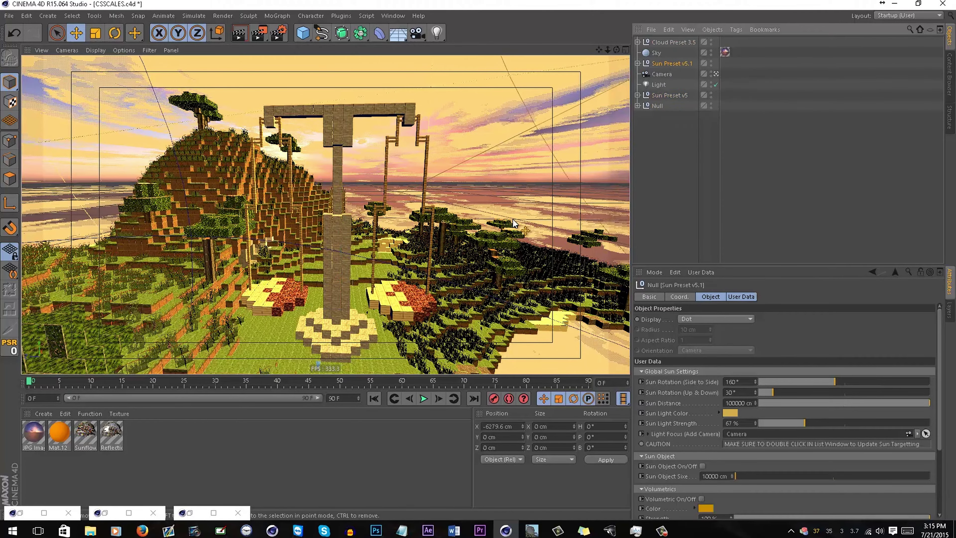
{"action": "left_click_drag", "start_coordinate": [416, 289], "coordinate": [416, 274], "text": "alt"}
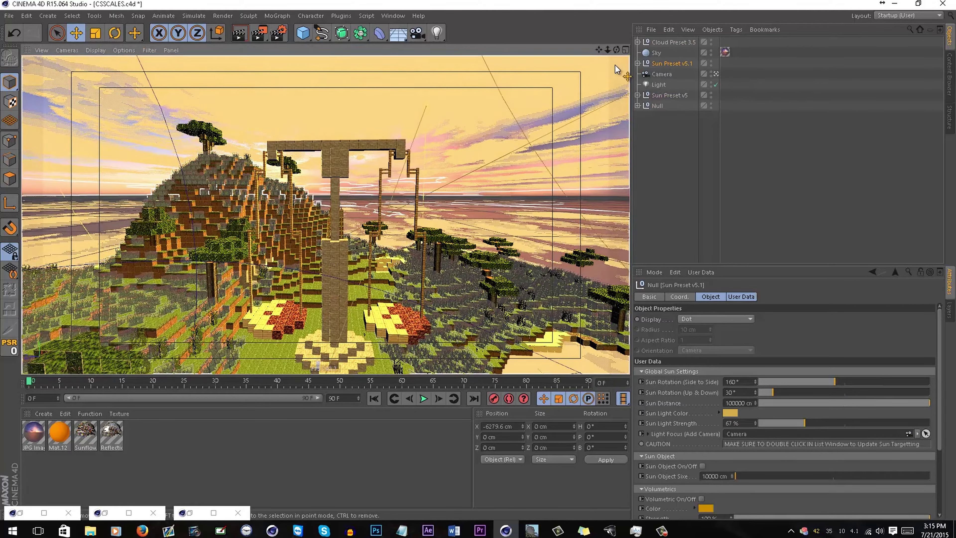
{"action": "left_click", "coordinate": [663, 95]}
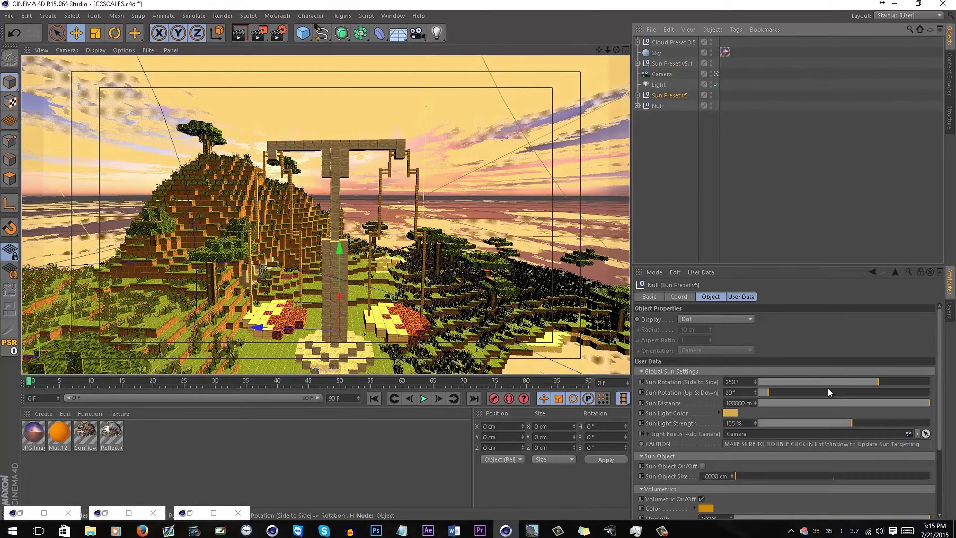
{"action": "left_click_drag", "start_coordinate": [821, 423], "coordinate": [795, 428]}
{"action": "scroll", "coordinate": [456, 273], "scroll_direction": "up", "scroll_amount": 8}
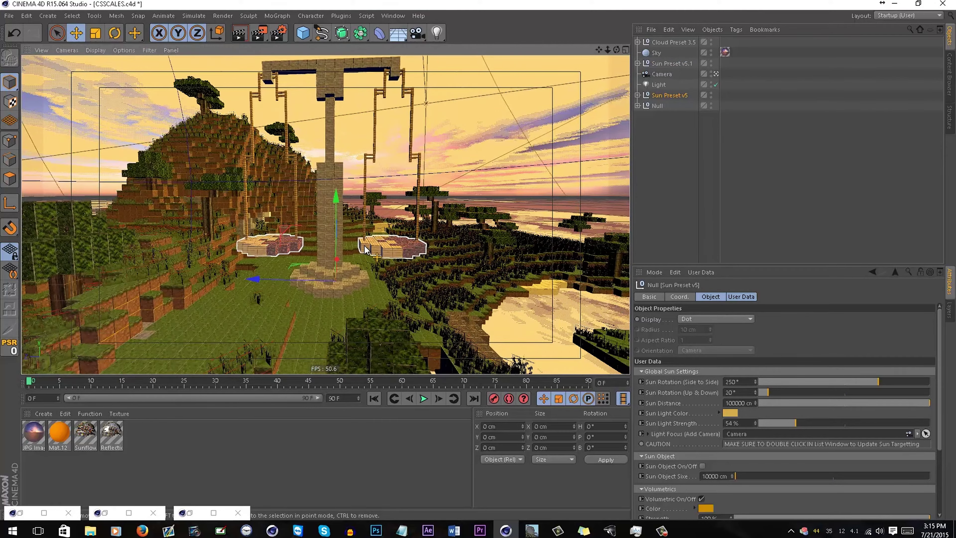
{"action": "left_click_drag", "start_coordinate": [372, 229], "coordinate": [360, 208], "text": "alt"}
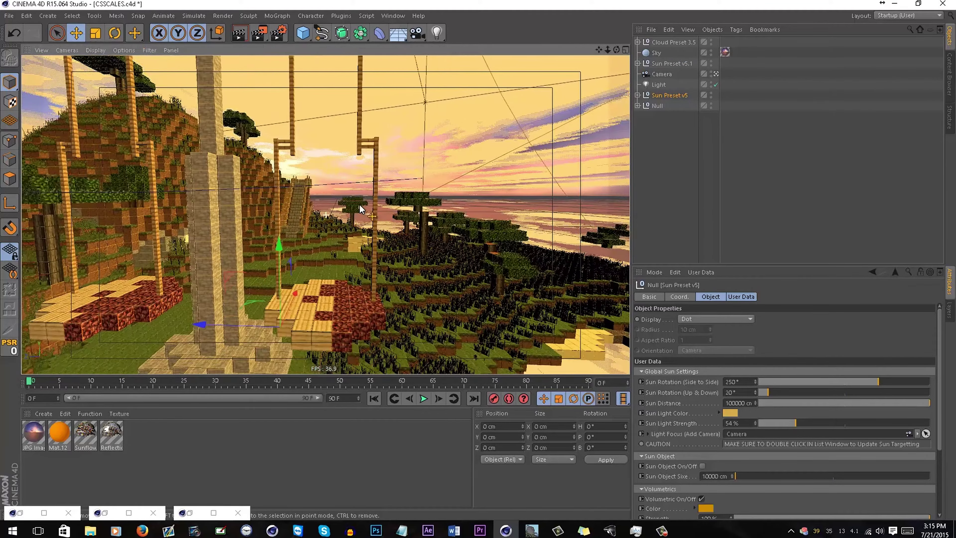
Raise the Sun Light Strength of Sun Preset v5.1 to 89% and check the lighting across the scene
{"action": "left_click", "coordinate": [684, 64]}
{"action": "left_click_drag", "start_coordinate": [817, 424], "coordinate": [821, 423]}
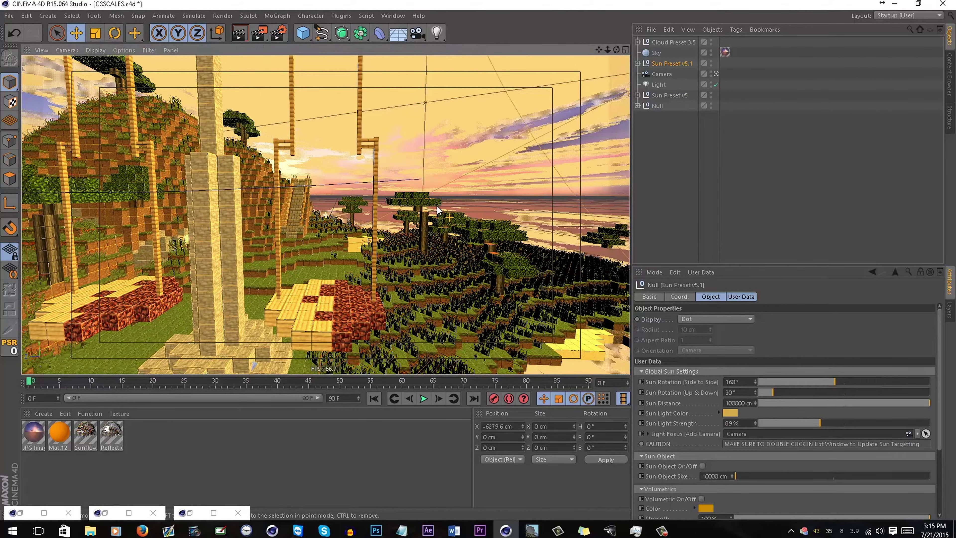
{"action": "left_click_drag", "start_coordinate": [431, 159], "coordinate": [307, 345], "text": "alt"}
{"action": "scroll", "coordinate": [291, 285], "scroll_direction": "up", "scroll_amount": 10}
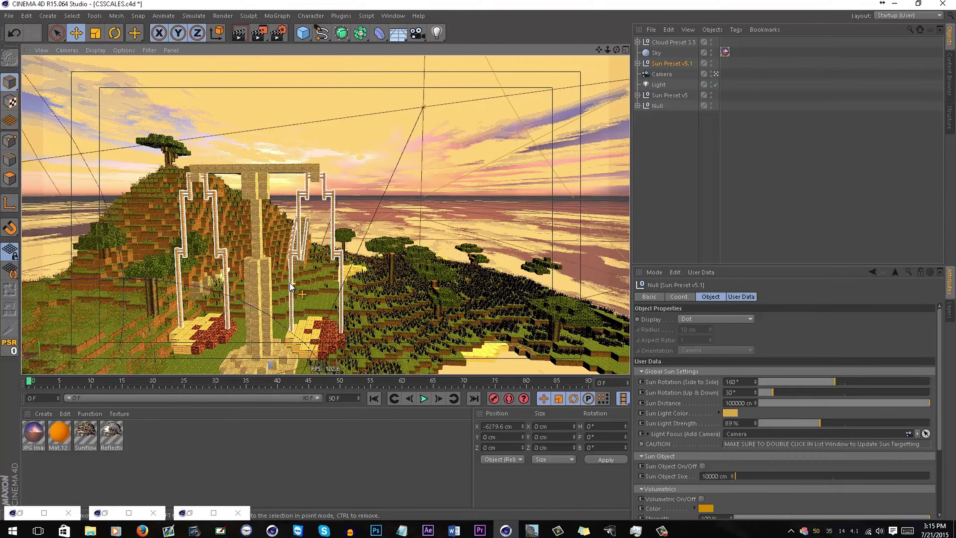
{"action": "left_click_drag", "start_coordinate": [313, 265], "coordinate": [427, 153], "text": "alt"}
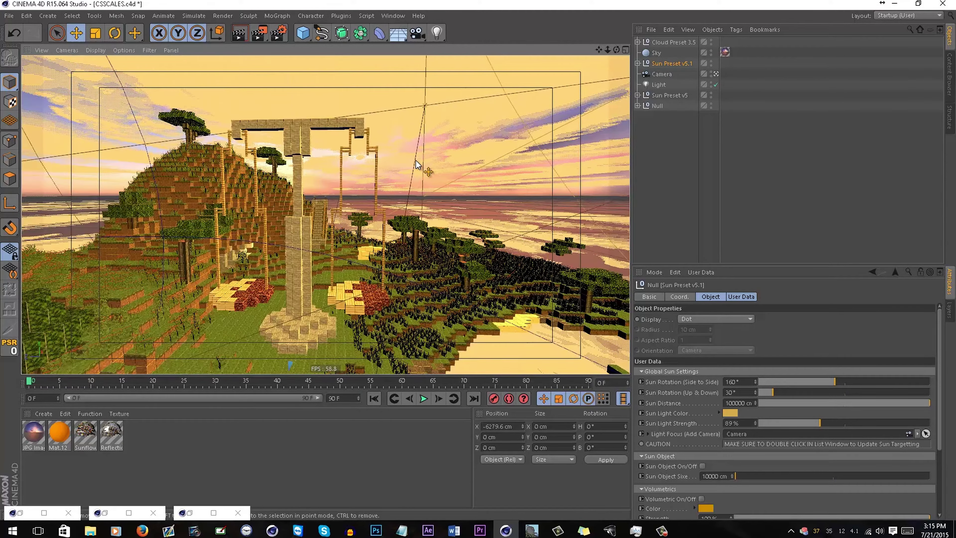
{"action": "scroll", "coordinate": [362, 233], "scroll_direction": "up", "scroll_amount": 5}
{"action": "scroll", "coordinate": [320, 328], "scroll_direction": "down", "scroll_amount": 7}
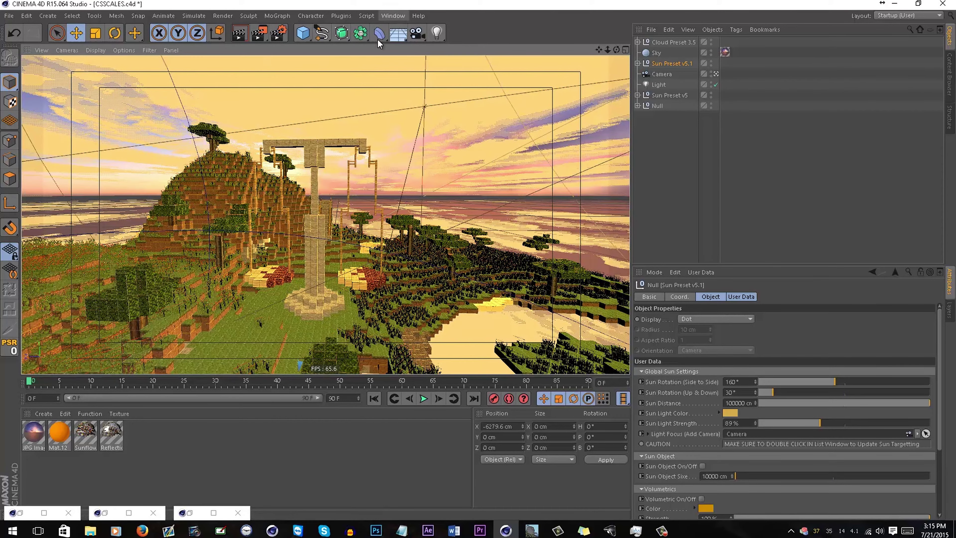
Restore two minimized Content Browser windows and reposition them over the workspace
{"action": "left_click", "coordinate": [190, 513]}
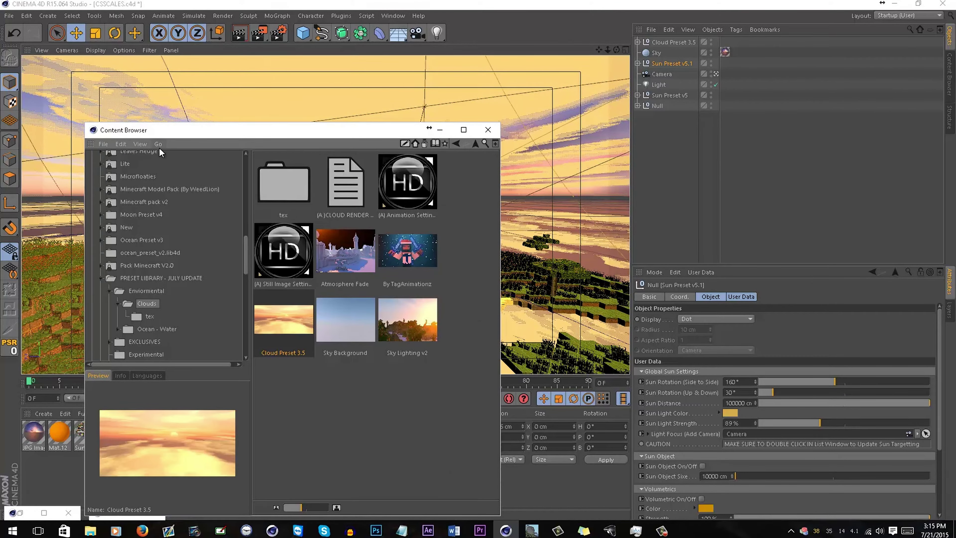
{"action": "left_click_drag", "start_coordinate": [313, 129], "coordinate": [639, 186]}
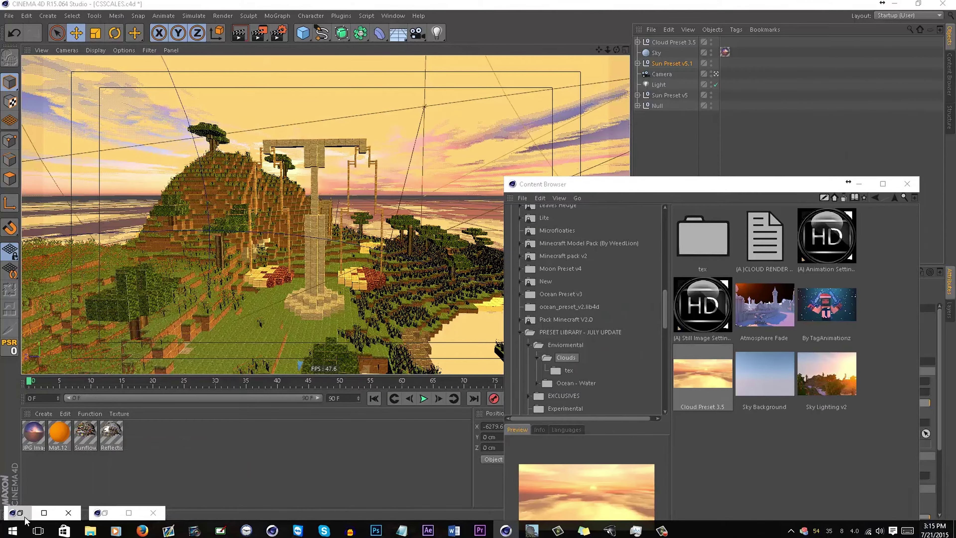
{"action": "left_click", "coordinate": [44, 512]}
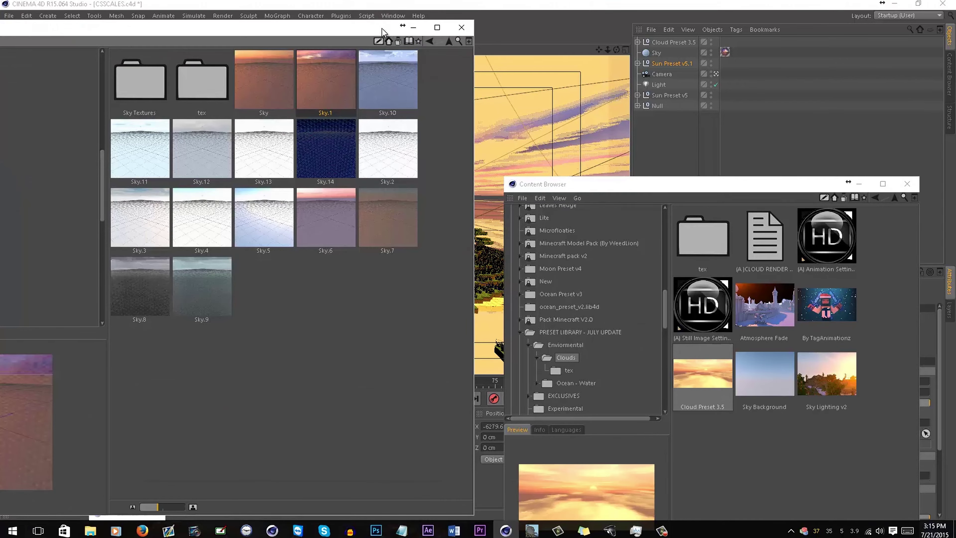
{"action": "left_click_drag", "start_coordinate": [381, 30], "coordinate": [652, 25]}
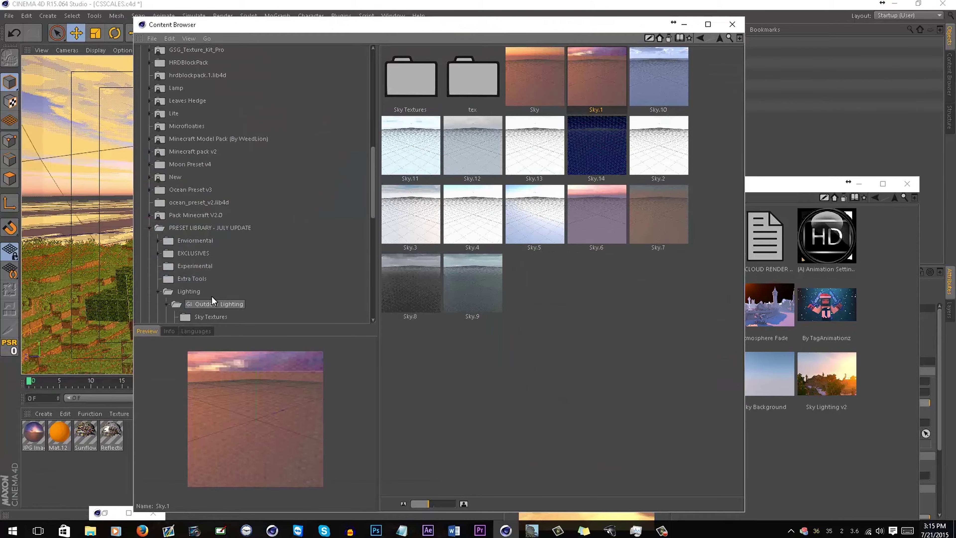
Load Ocean Preset v3 from the TESTING preset folder into the scene and minimize both Content Browser windows
{"action": "left_click", "coordinate": [158, 292]}
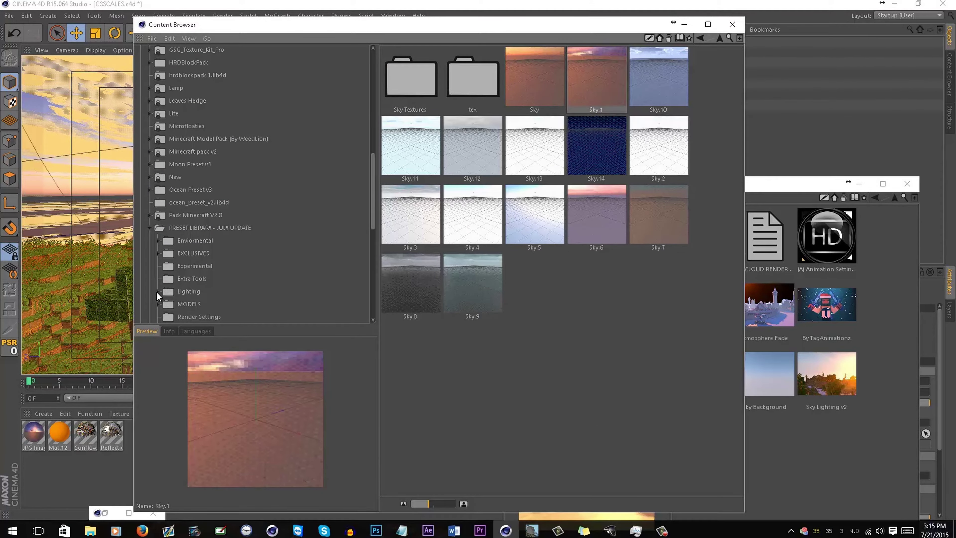
{"action": "scroll", "coordinate": [162, 288], "scroll_direction": "down", "scroll_amount": 5}
{"action": "scroll", "coordinate": [174, 270], "scroll_direction": "down", "scroll_amount": 5}
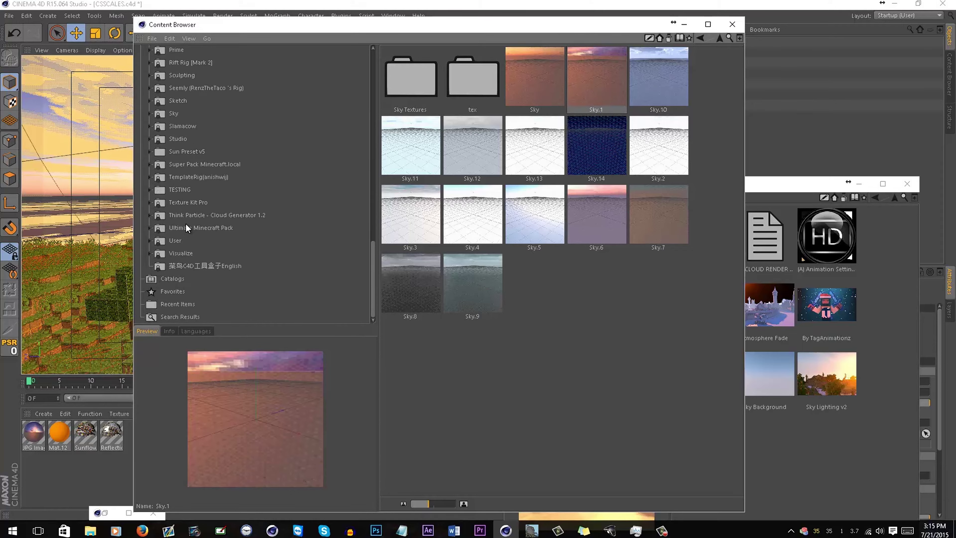
{"action": "left_click", "coordinate": [180, 190]}
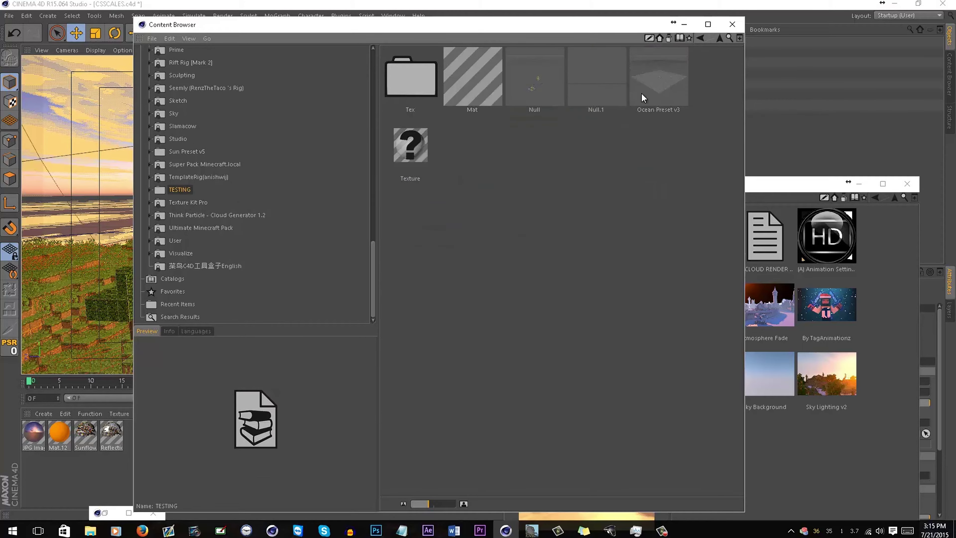
{"action": "double_click", "coordinate": [663, 80]}
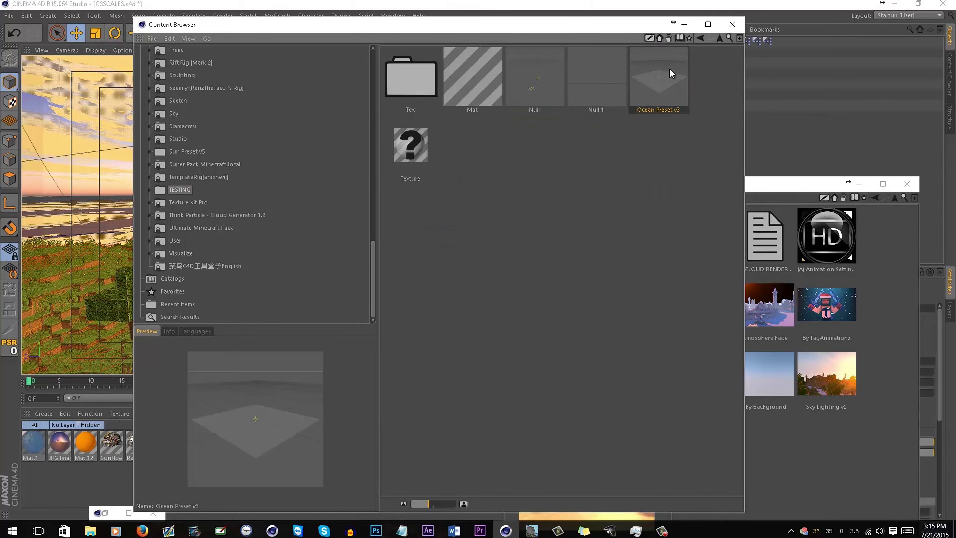
{"action": "left_click", "coordinate": [684, 24]}
{"action": "left_click", "coordinate": [860, 184]}
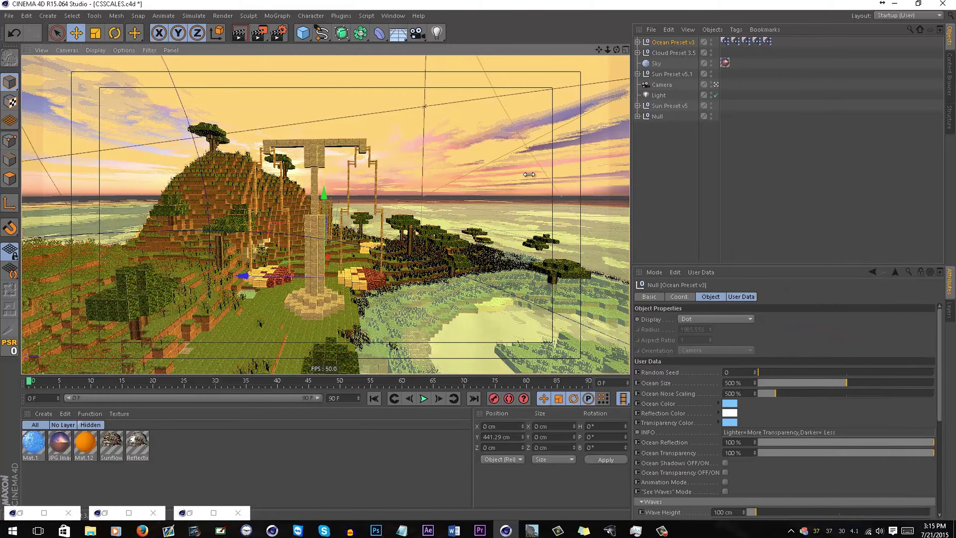
Lower Ocean Preset v3 to a Y position of about 425.6 cm around the terrain
{"action": "scroll", "coordinate": [376, 260], "scroll_direction": "up", "scroll_amount": 5}
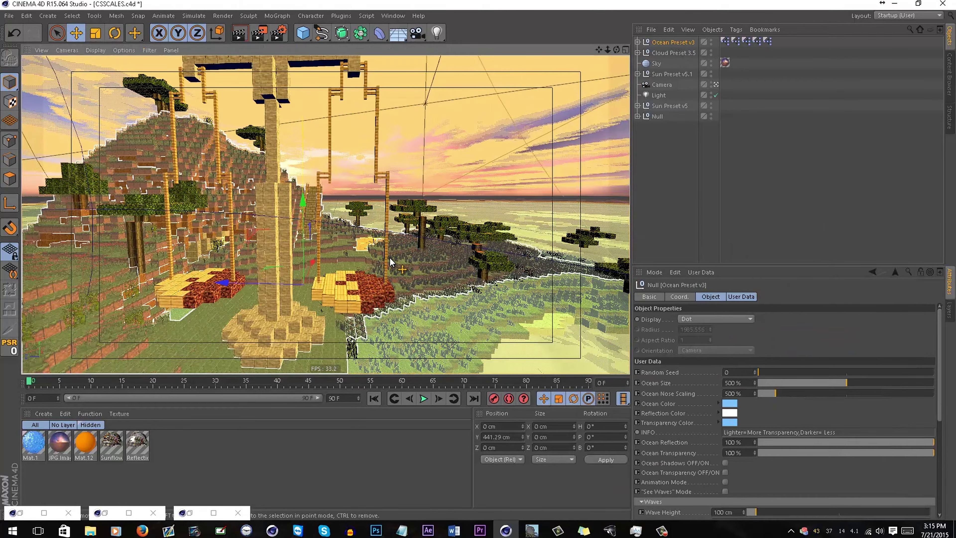
{"action": "scroll", "coordinate": [391, 261], "scroll_direction": "up", "scroll_amount": 5}
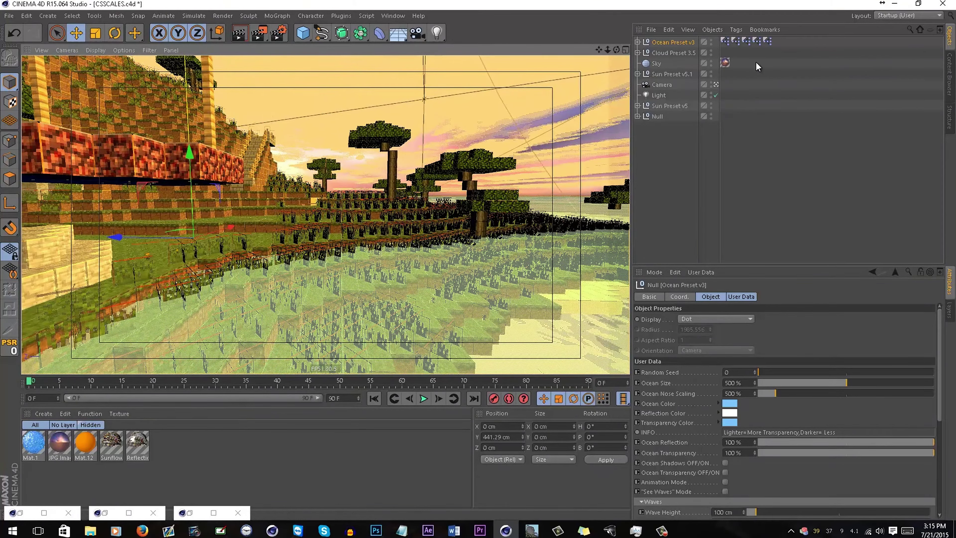
{"action": "left_click_drag", "start_coordinate": [414, 286], "coordinate": [400, 141], "text": "alt"}
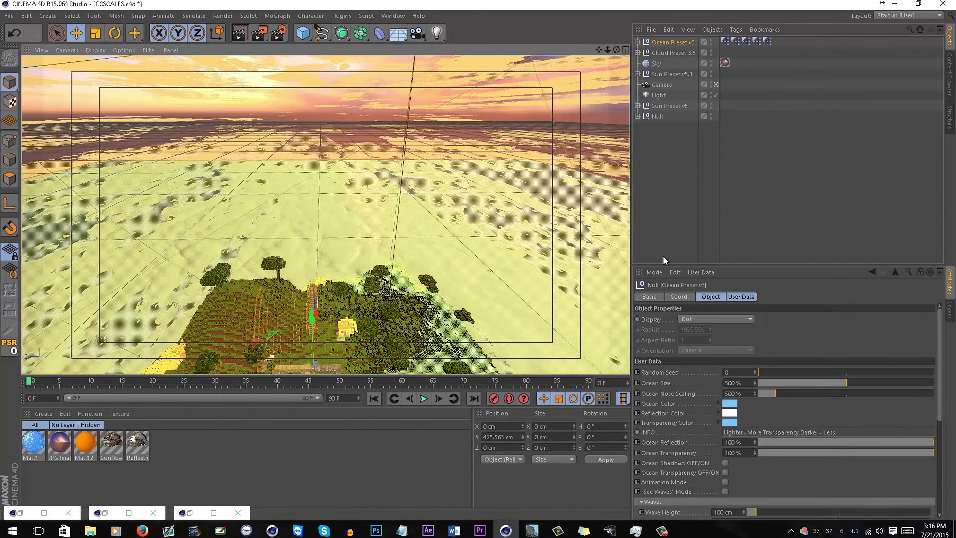
Duplicate the terrain null and place the copy behind the original at an X position of about 22980 cm
{"action": "left_click_drag", "start_coordinate": [442, 225], "coordinate": [400, 174], "text": "alt"}
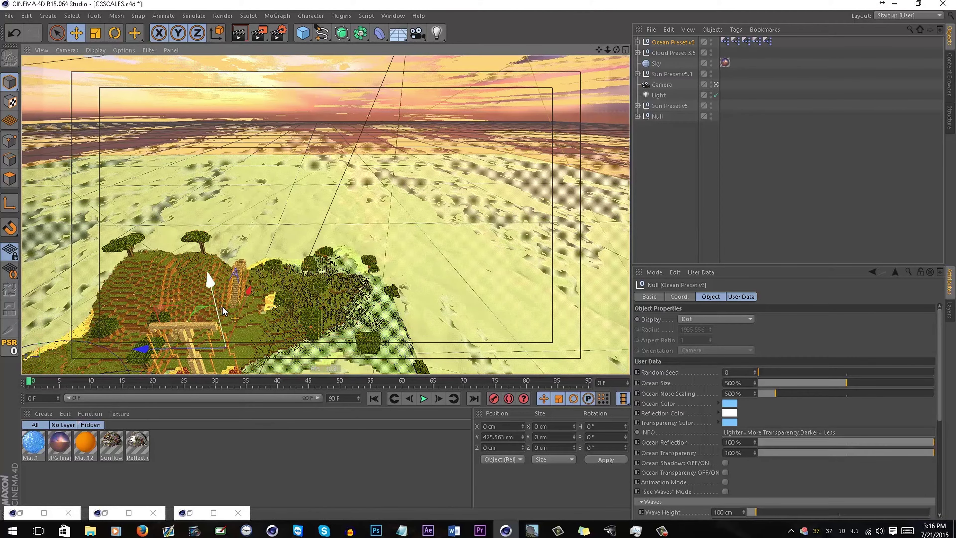
{"action": "scroll", "coordinate": [487, 81], "scroll_direction": "down", "scroll_amount": 2}
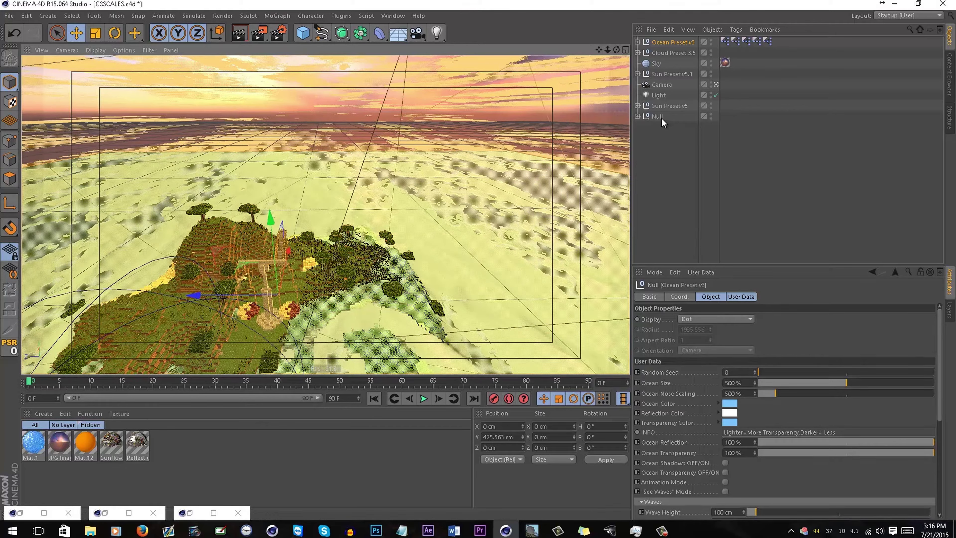
{"action": "left_click", "coordinate": [659, 117]}
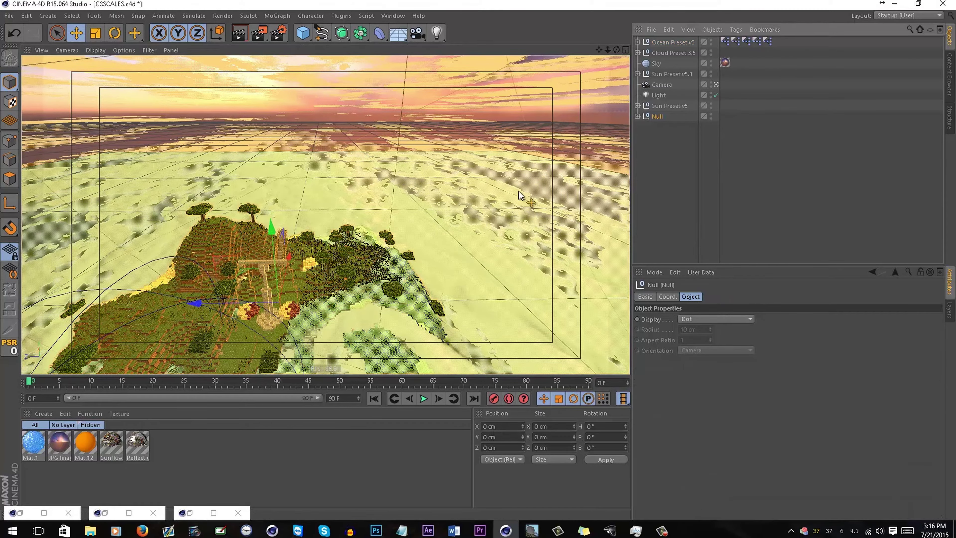
{"action": "left_click_drag", "start_coordinate": [289, 259], "coordinate": [318, 166]}
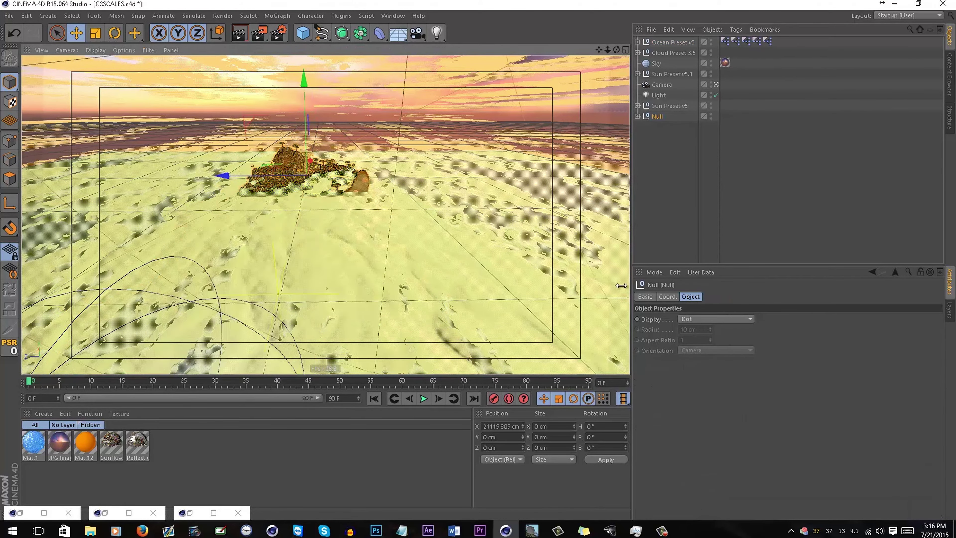
{"action": "key", "text": "ctrl+z"}
{"action": "left_click_drag", "start_coordinate": [286, 260], "coordinate": [310, 160], "text": "ctrl"}
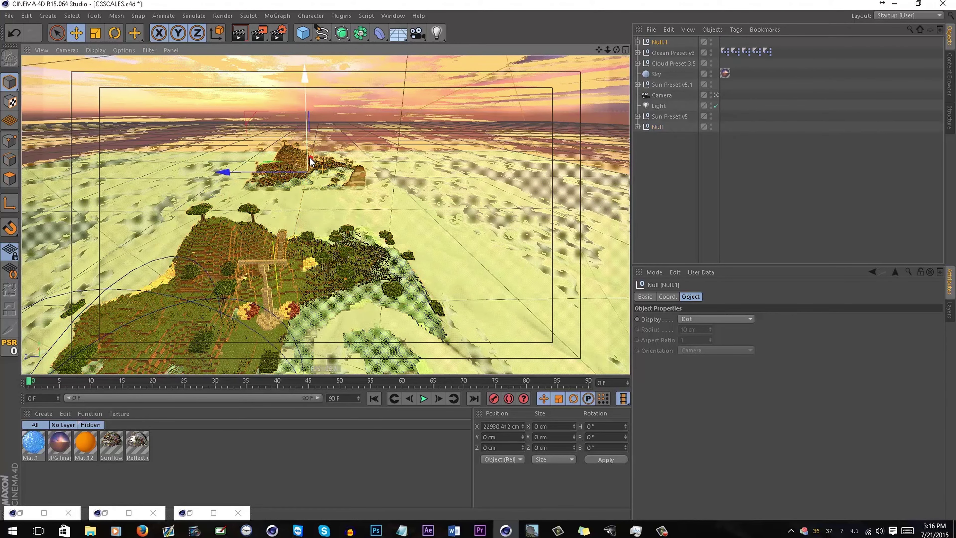
Expand the duplicated terrain null to review its child objects, and collapse it again
{"action": "left_click", "coordinate": [638, 42]}
{"action": "scroll", "coordinate": [708, 199], "scroll_direction": "down", "scroll_amount": 5}
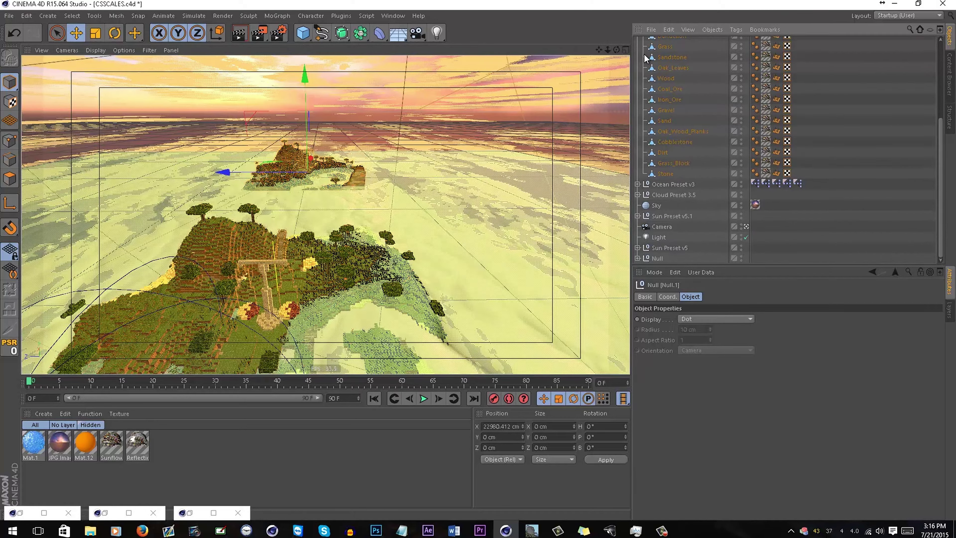
{"action": "scroll", "coordinate": [702, 106], "scroll_direction": "up", "scroll_amount": 4}
{"action": "left_click", "coordinate": [637, 42]}
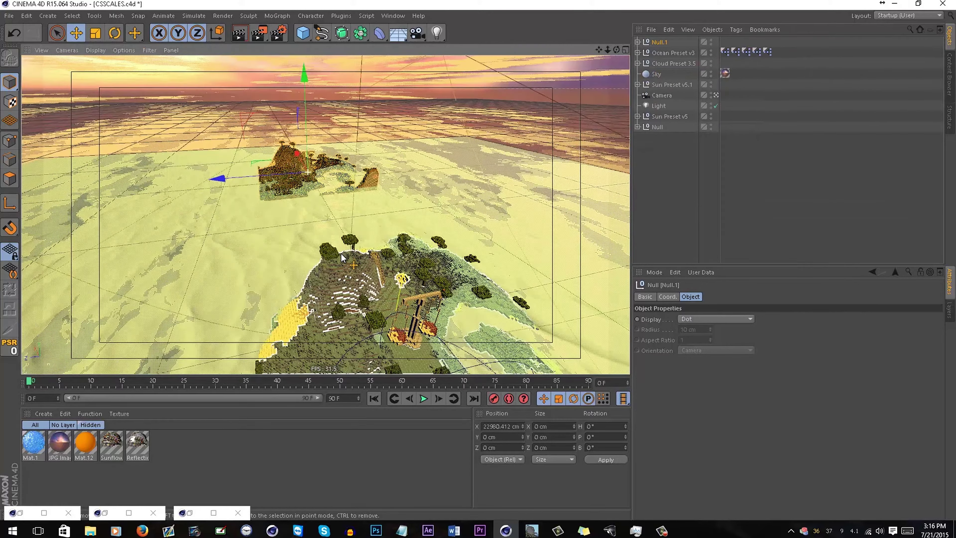
Raise the duplicated terrain null Null.1 to a Y position of about 231.7 cm
{"action": "left_click_drag", "start_coordinate": [340, 253], "coordinate": [303, 76]}
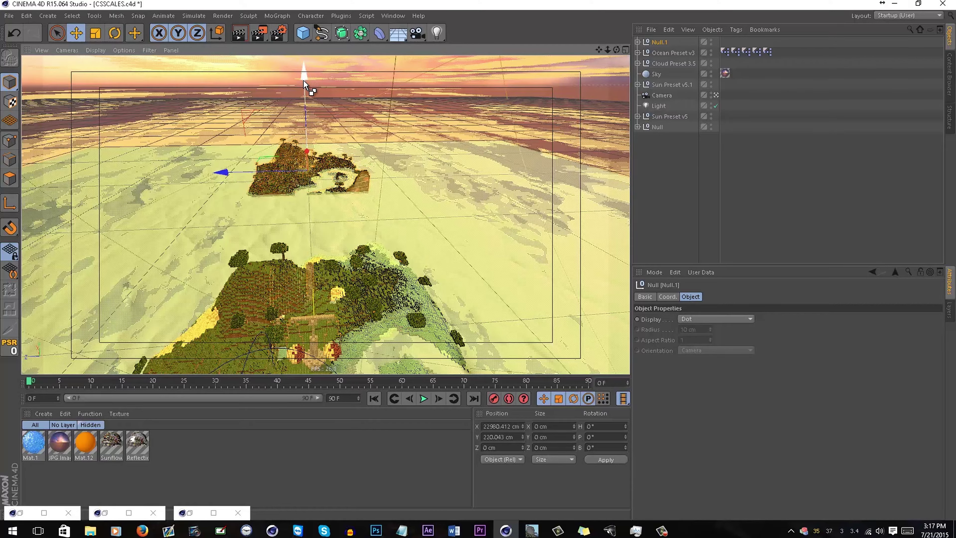
{"action": "key", "text": "ctrl+z"}
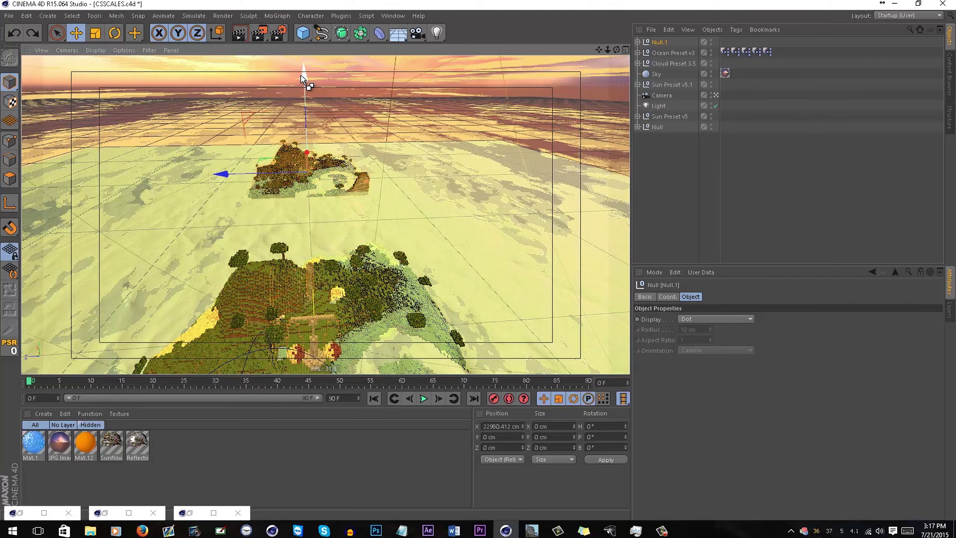
{"action": "key", "text": "ctrl+z"}
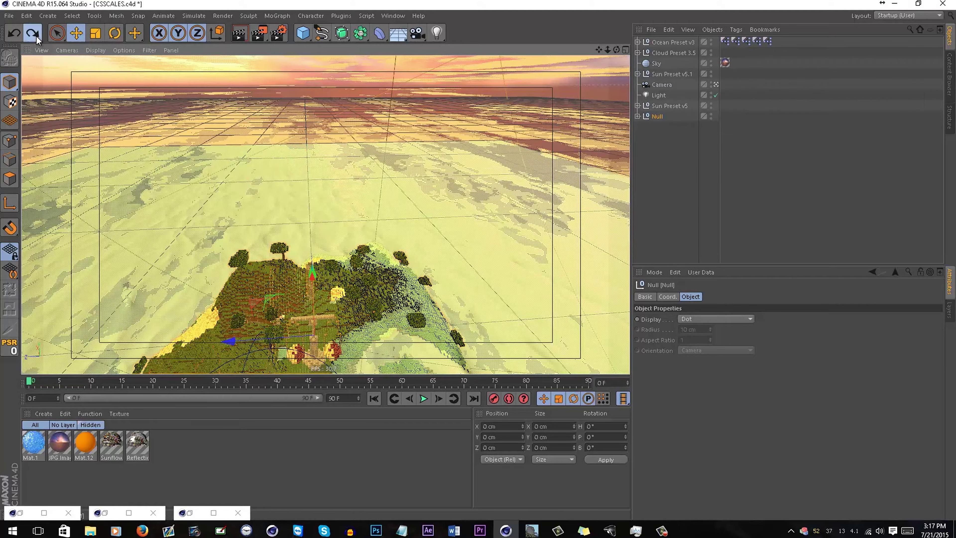
{"action": "left_click", "coordinate": [33, 33]}
{"action": "left_click_drag", "start_coordinate": [306, 98], "coordinate": [307, 92]}
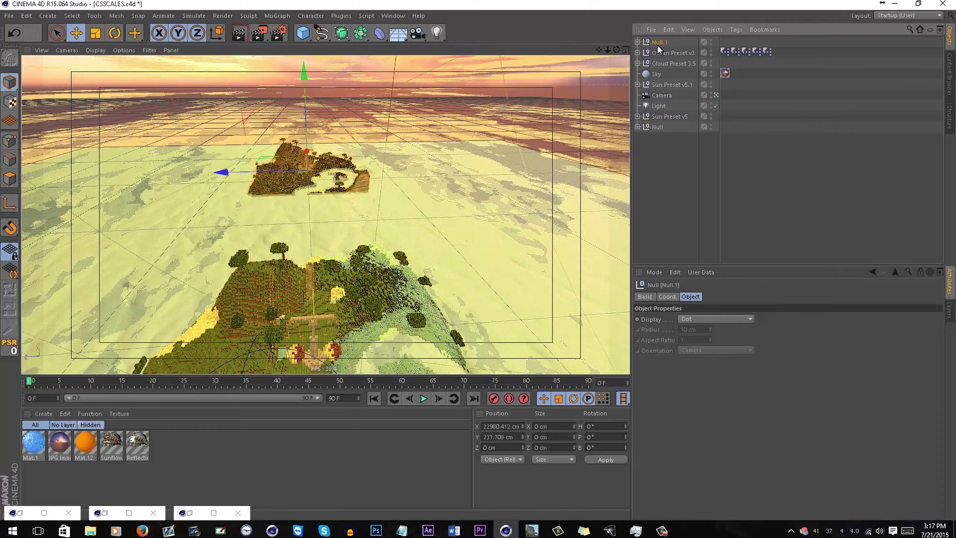
Enlarge the duplicated terrain Null.1 behind the scales island with the Scale tool
{"action": "left_click", "coordinate": [662, 296]}
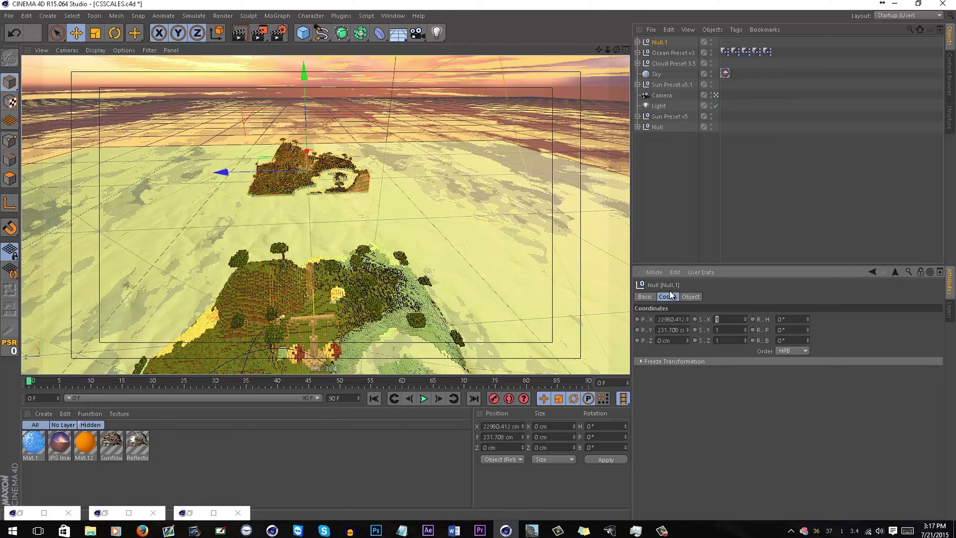
{"action": "left_click", "coordinate": [95, 32]}
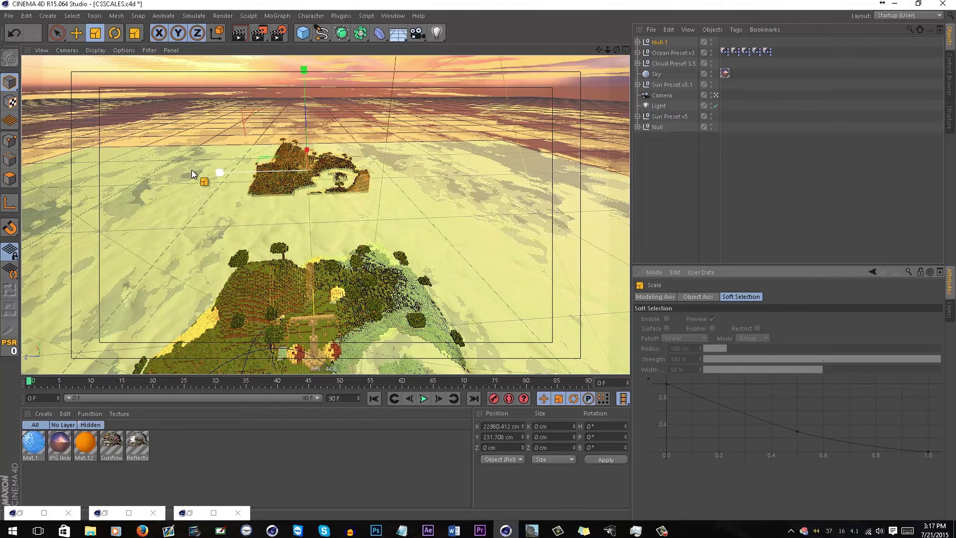
{"action": "left_click_drag", "start_coordinate": [220, 171], "coordinate": [15, 224]}
{"action": "mouse_move", "coordinate": [309, 71]}
{"action": "left_mouse_down"}
{"action": "mouse_move", "coordinate": [301, 6]}
{"action": "mouse_move", "coordinate": [305, 74]}
{"action": "left_mouse_up"}
{"action": "left_click_drag", "start_coordinate": [321, 153], "coordinate": [336, 105], "text": "alt"}
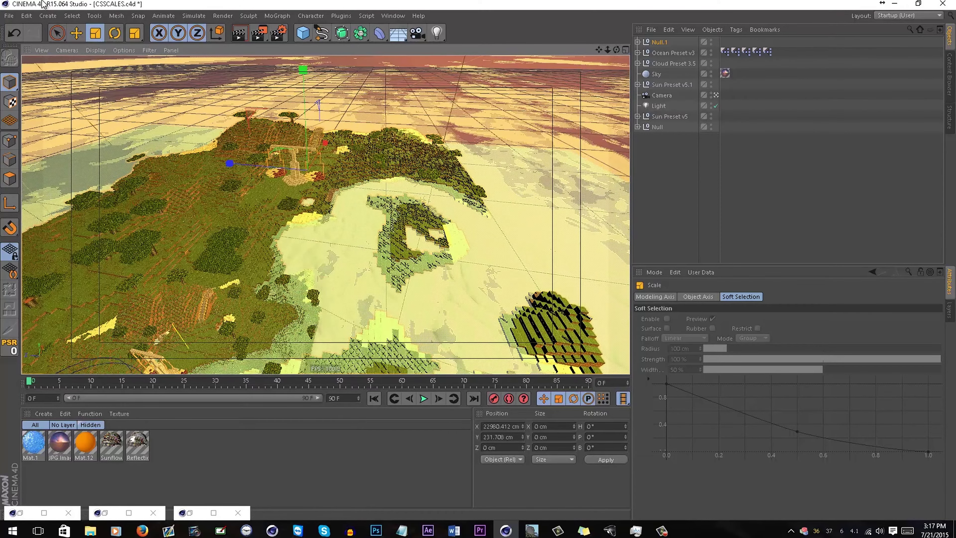
Push the enlarged terrain copy back to an X position of about 43238 cm and rotate its heading to about 145°
{"action": "left_click", "coordinate": [76, 33]}
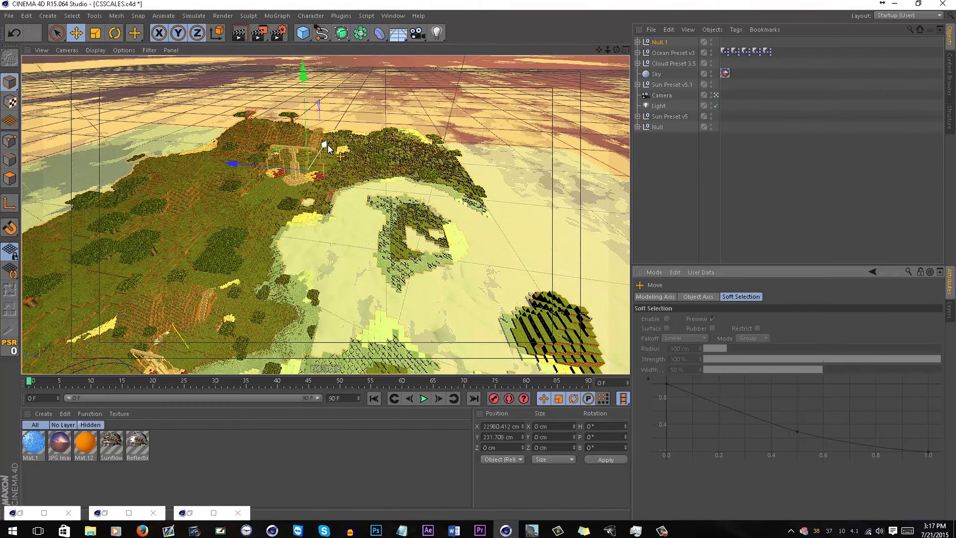
{"action": "left_click_drag", "start_coordinate": [338, 155], "coordinate": [309, 97]}
{"action": "left_click", "coordinate": [115, 33]}
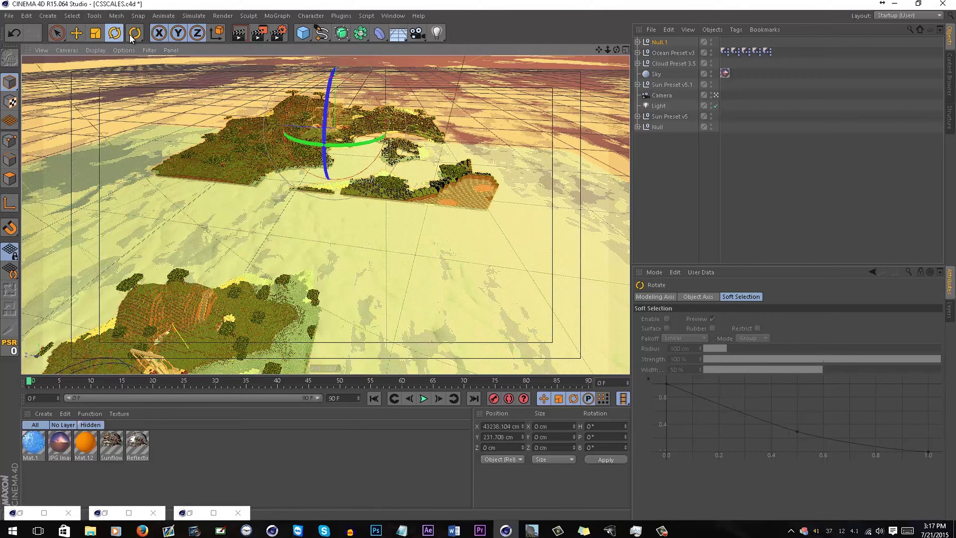
{"action": "left_click_drag", "start_coordinate": [350, 144], "coordinate": [451, 87]}
{"action": "left_click_drag", "start_coordinate": [436, 231], "coordinate": [452, 220], "text": "alt"}
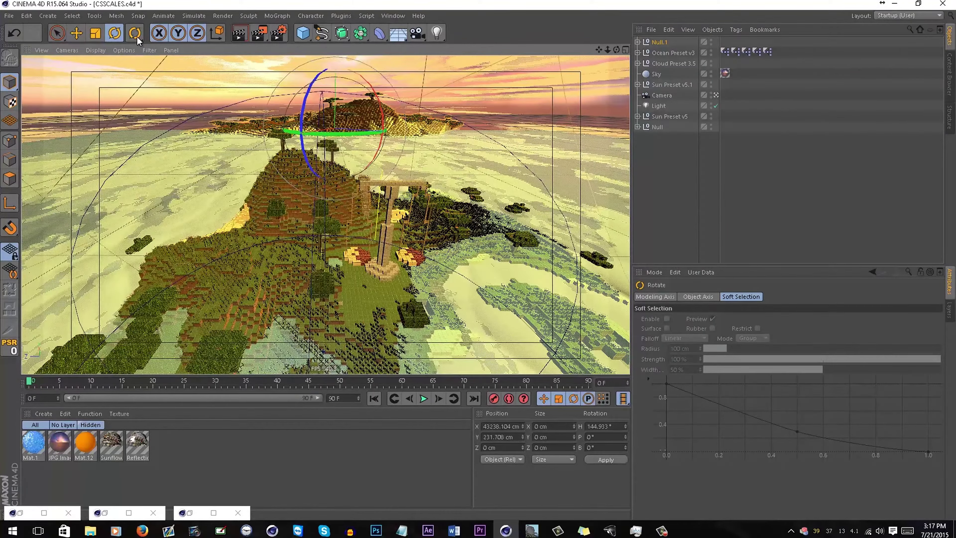
Duplicate the background terrain to the left at about X 24433 cm, Z 32111 cm, with a heading of about 185°
{"action": "left_click", "coordinate": [76, 33]}
{"action": "left_click_drag", "start_coordinate": [286, 136], "coordinate": [177, 158], "text": "ctrl"}
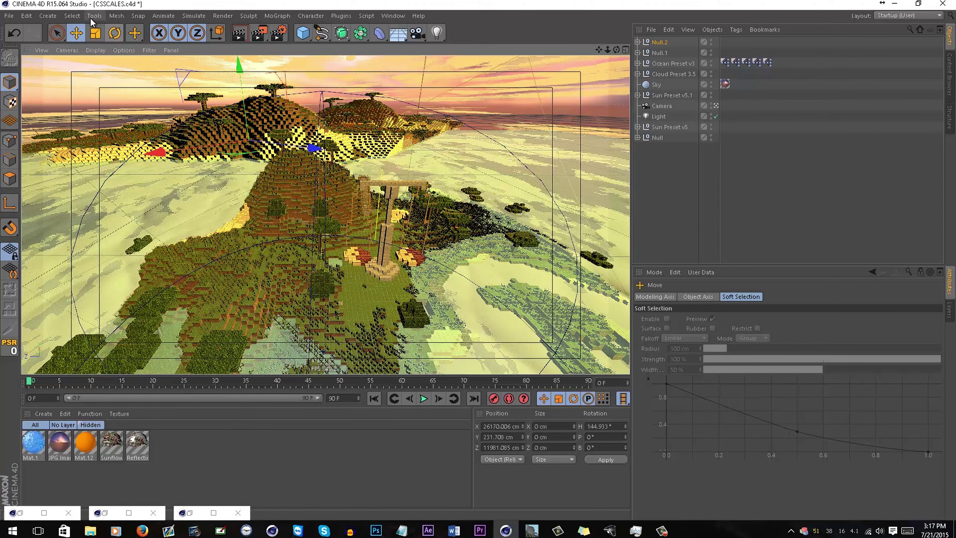
{"action": "left_click", "coordinate": [114, 33]}
{"action": "left_click_drag", "start_coordinate": [266, 147], "coordinate": [174, 148]}
{"action": "left_click", "coordinate": [76, 33]}
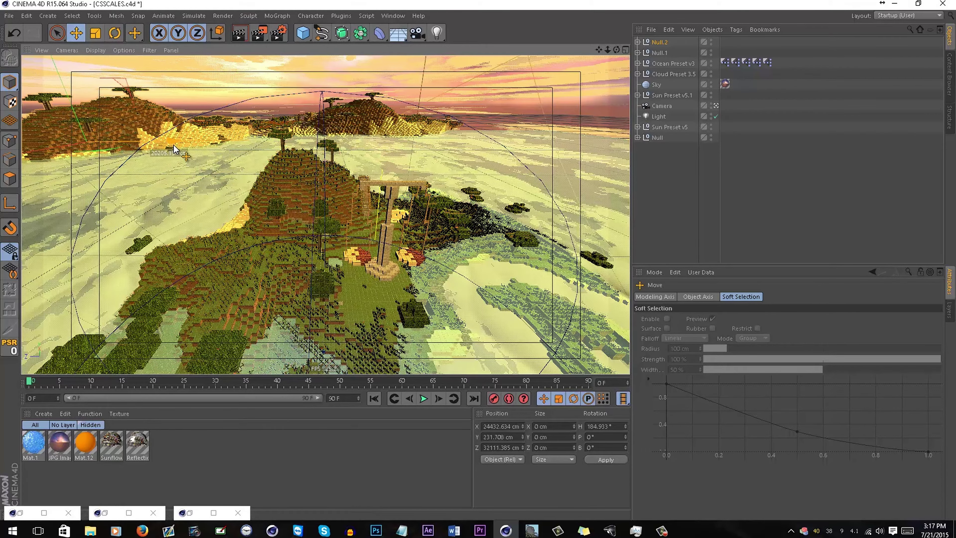
Duplicate the left terrain copy to the right side at about X 28770 cm, Z -32230 cm, with a heading of about 34.5°
{"action": "middle_click_drag", "start_coordinate": [391, 200], "coordinate": [388, 159], "text": "alt"}
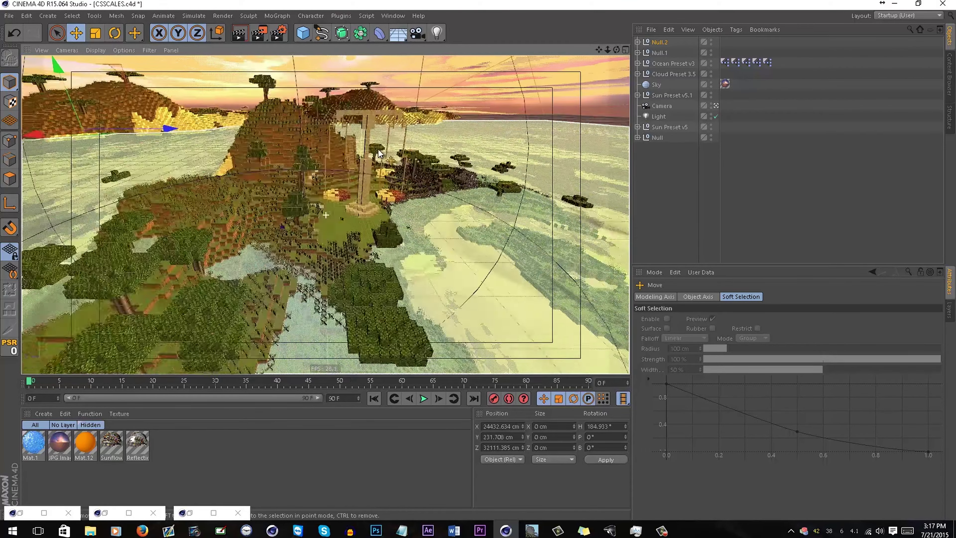
{"action": "left_click_drag", "start_coordinate": [251, 120], "coordinate": [645, 141]}
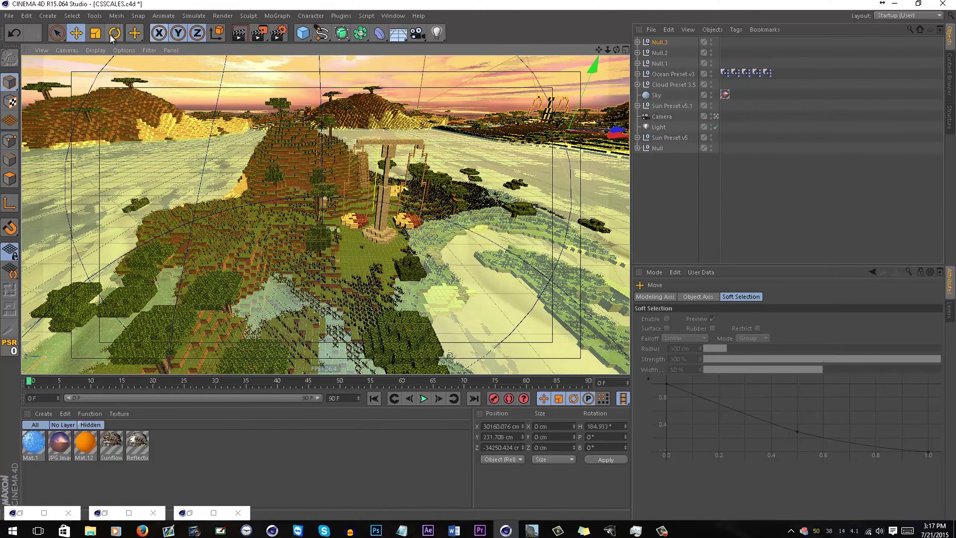
{"action": "key", "text": "r"}
{"action": "left_click_drag", "start_coordinate": [576, 164], "coordinate": [364, 107]}
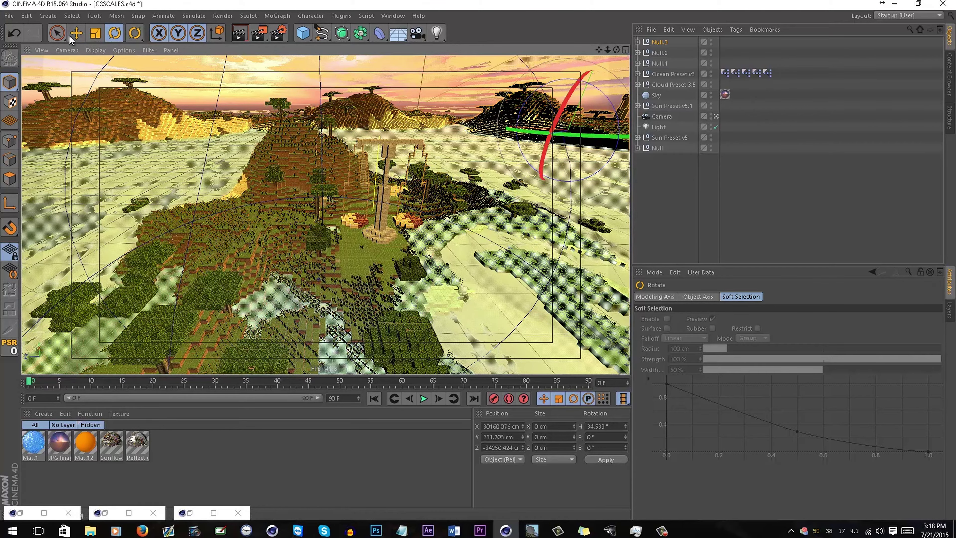
{"action": "left_click", "coordinate": [76, 33]}
{"action": "left_click_drag", "start_coordinate": [558, 147], "coordinate": [524, 142]}
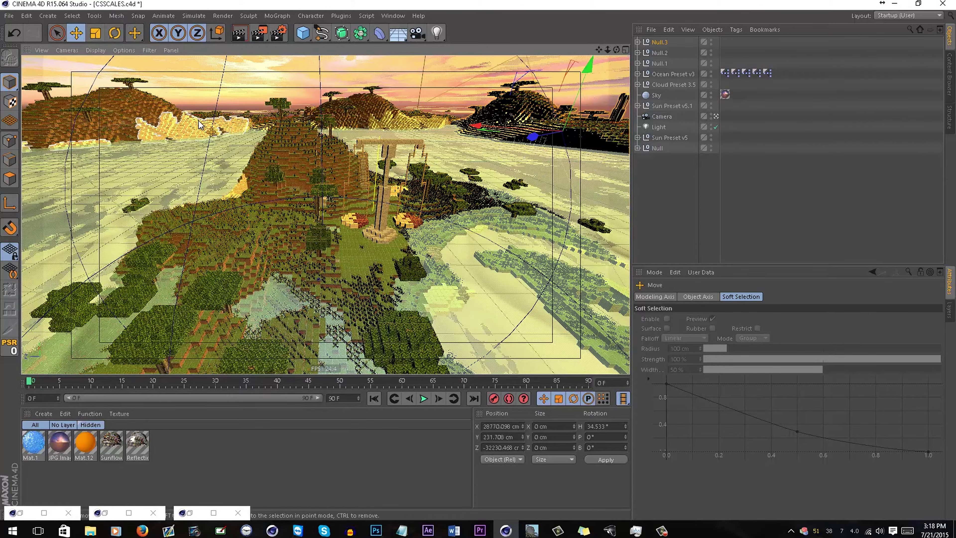
Examine how the three background terrain copies are arranged around the scales island
{"action": "scroll", "coordinate": [366, 108], "scroll_direction": "up", "scroll_amount": 5}
{"action": "scroll", "coordinate": [366, 107], "scroll_direction": "down", "scroll_amount": 4}
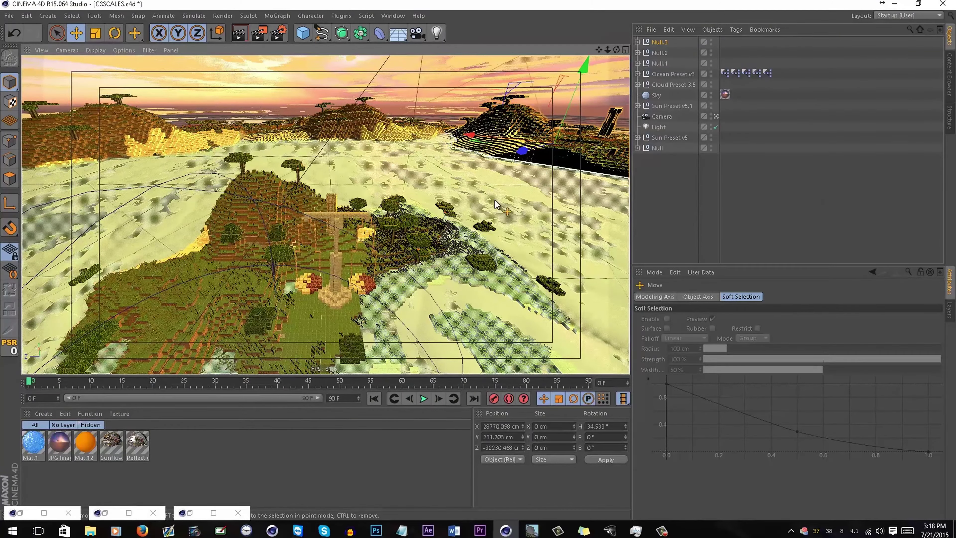
{"action": "scroll", "coordinate": [452, 196], "scroll_direction": "up", "scroll_amount": 5}
{"action": "scroll", "coordinate": [415, 191], "scroll_direction": "down", "scroll_amount": 3}
{"action": "scroll", "coordinate": [368, 184], "scroll_direction": "up", "scroll_amount": 6}
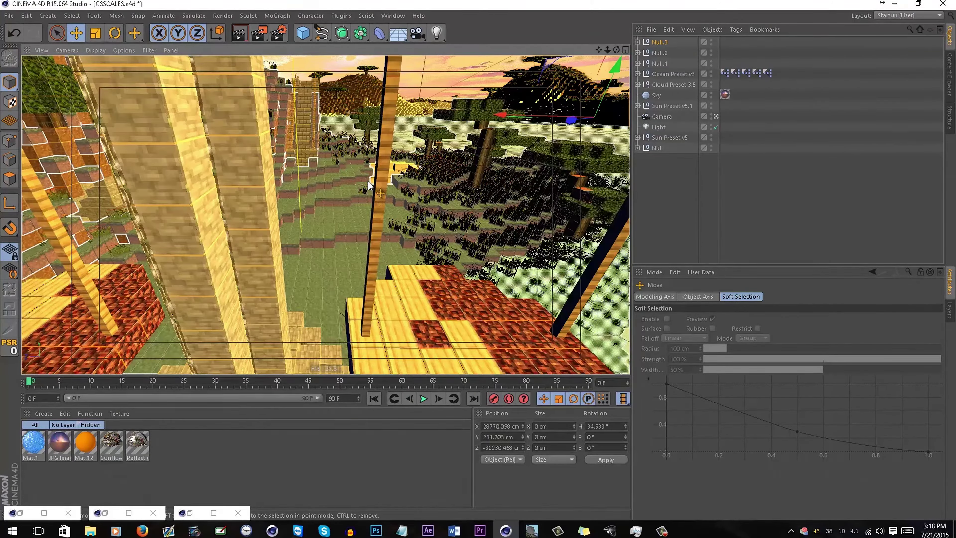
{"action": "scroll", "coordinate": [369, 185], "scroll_direction": "down", "scroll_amount": 6}
{"action": "scroll", "coordinate": [370, 190], "scroll_direction": "up", "scroll_amount": 5}
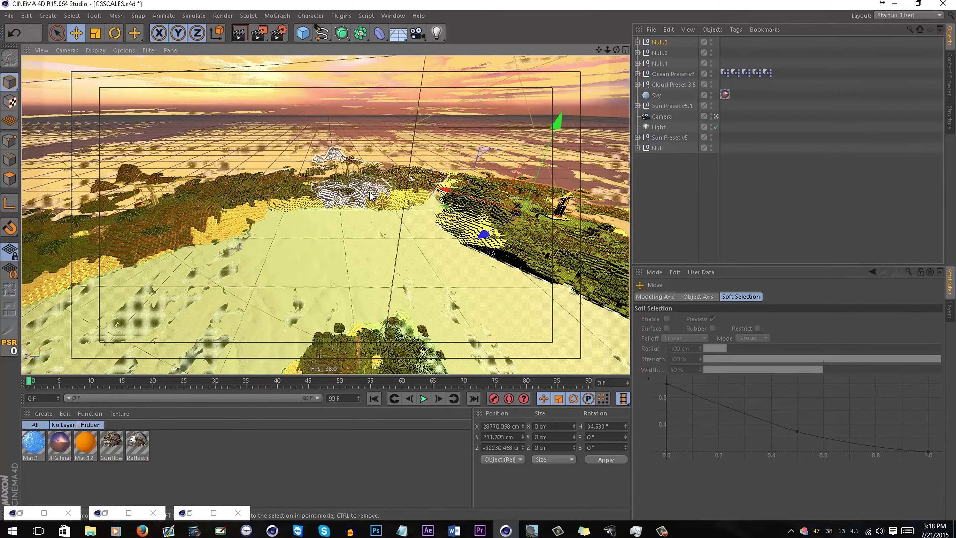
{"action": "left_click", "coordinate": [371, 196]}
Set the scale of the middle background terrain Null.1 to 3 on the X, Y and Z axes
{"action": "left_click", "coordinate": [657, 43]}
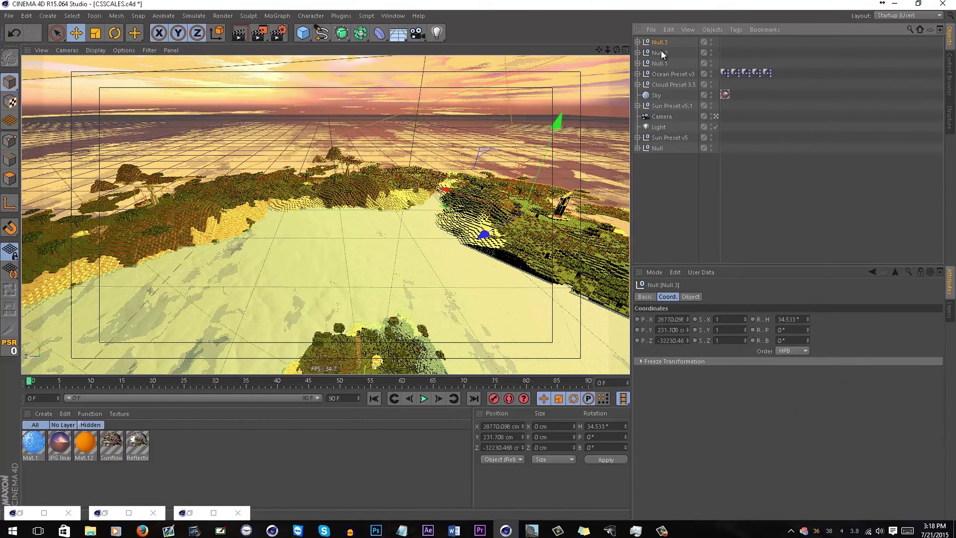
{"action": "left_click", "coordinate": [657, 53]}
{"action": "left_click", "coordinate": [656, 66]}
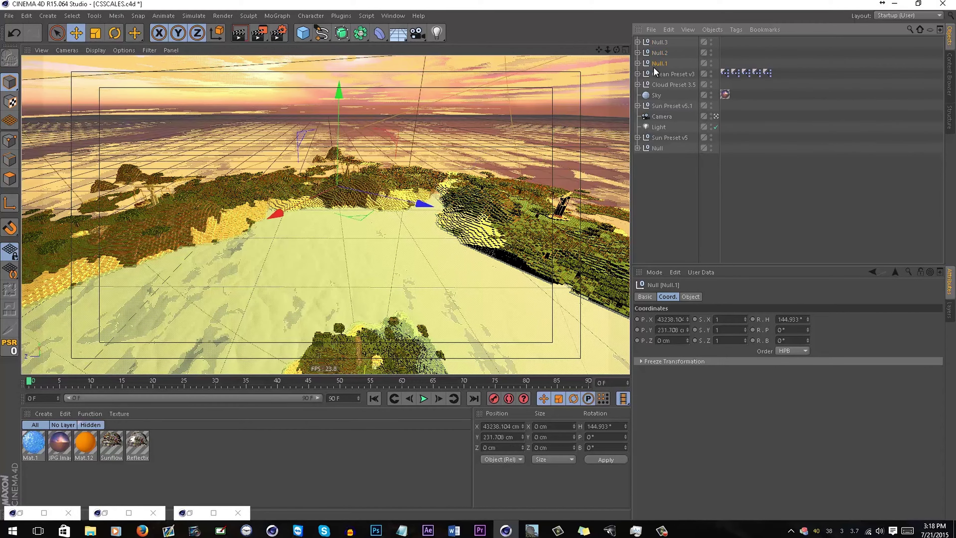
{"action": "left_click", "coordinate": [728, 320]}
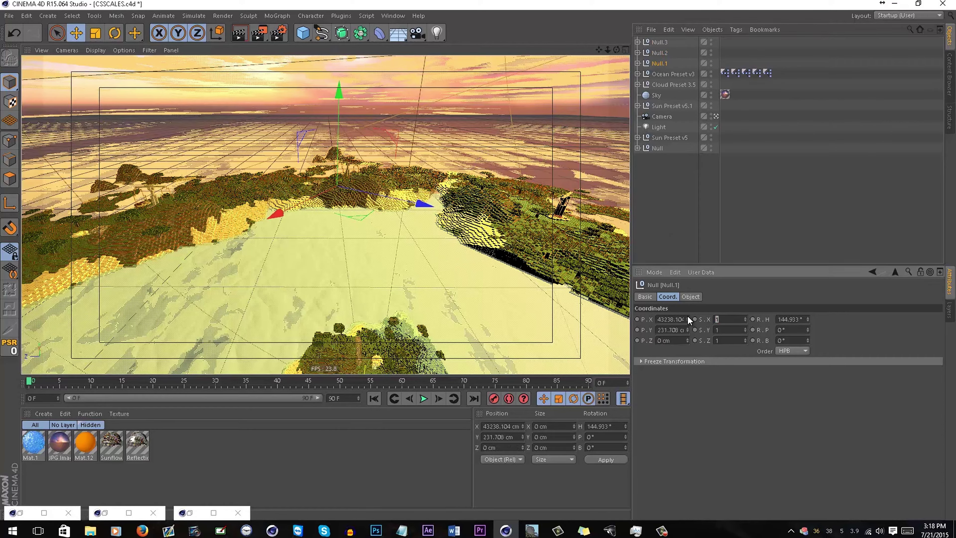
{"action": "left_click", "coordinate": [737, 330]}
{"action": "type", "text": "3"}
{"action": "key", "text": "Return"}
{"action": "left_click", "coordinate": [723, 340]}
{"action": "type", "text": "3"}
{"action": "key", "text": "Return"}
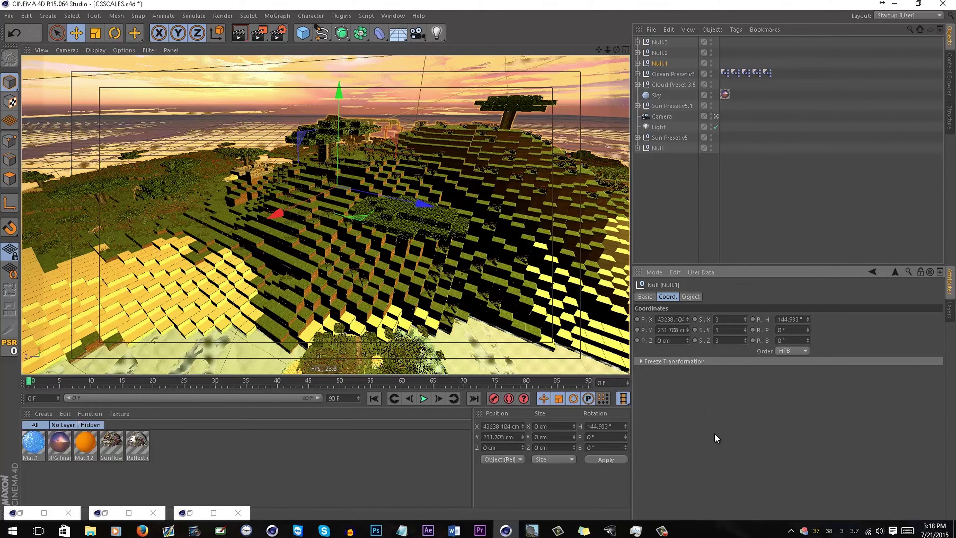
Move Null.1 far back to about X 162381 cm, Z 4027 cm, and enlarge it further with the Scale tool
{"action": "left_click_drag", "start_coordinate": [274, 205], "coordinate": [407, 142]}
{"action": "left_click_drag", "start_coordinate": [537, 164], "coordinate": [367, 150]}
{"action": "left_click", "coordinate": [96, 36]}
{"action": "left_click_drag", "start_coordinate": [318, 69], "coordinate": [331, 3]}
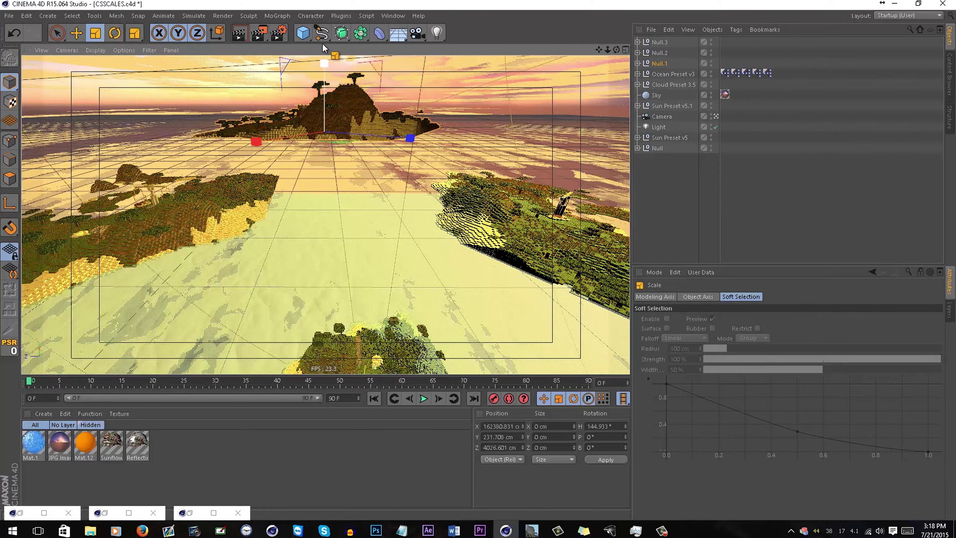
{"action": "left_click_drag", "start_coordinate": [323, 47], "coordinate": [327, 88]}
{"action": "left_click_drag", "start_coordinate": [262, 151], "coordinate": [425, 141]}
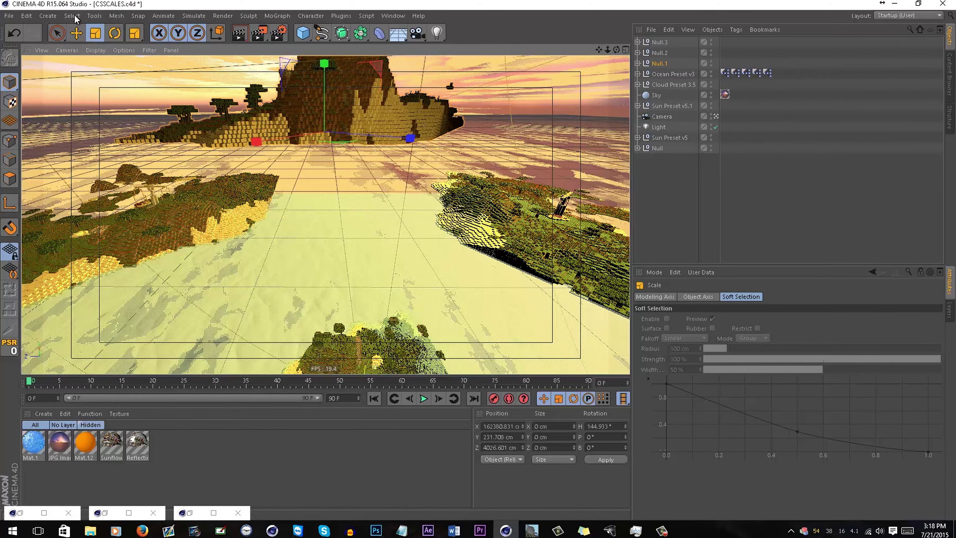
Bring the enlarged Null.1 terrain forward to about X 113186 cm, Z 7811 cm, and lower it to about Y -9853 cm
{"action": "left_click", "coordinate": [76, 33]}
{"action": "left_click_drag", "start_coordinate": [266, 142], "coordinate": [390, 156]}
{"action": "left_click_drag", "start_coordinate": [312, 67], "coordinate": [483, 247]}
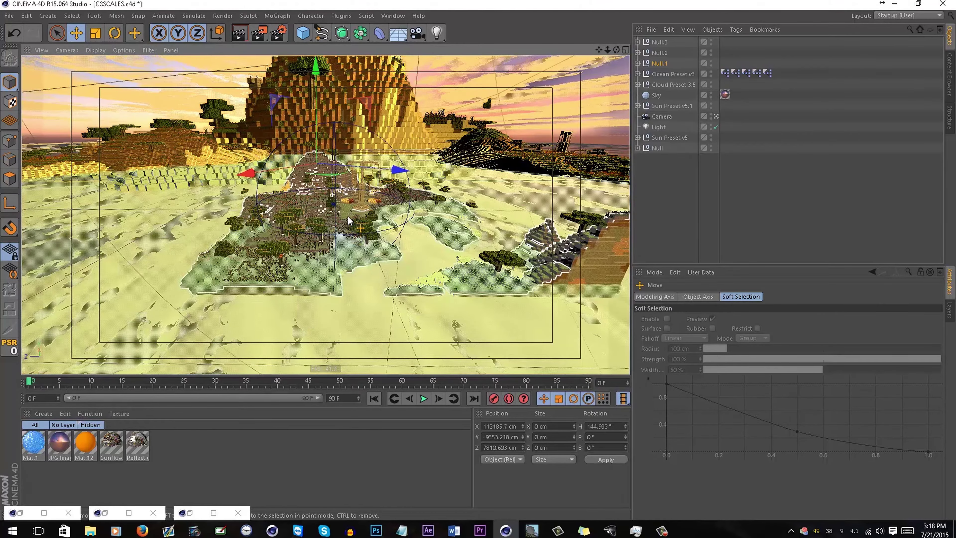
Push the Null.1 mountain farther back behind the scales and raise it to a Y position of about -5987 cm
{"action": "left_click_drag", "start_coordinate": [608, 49], "coordinate": [619, 52]}
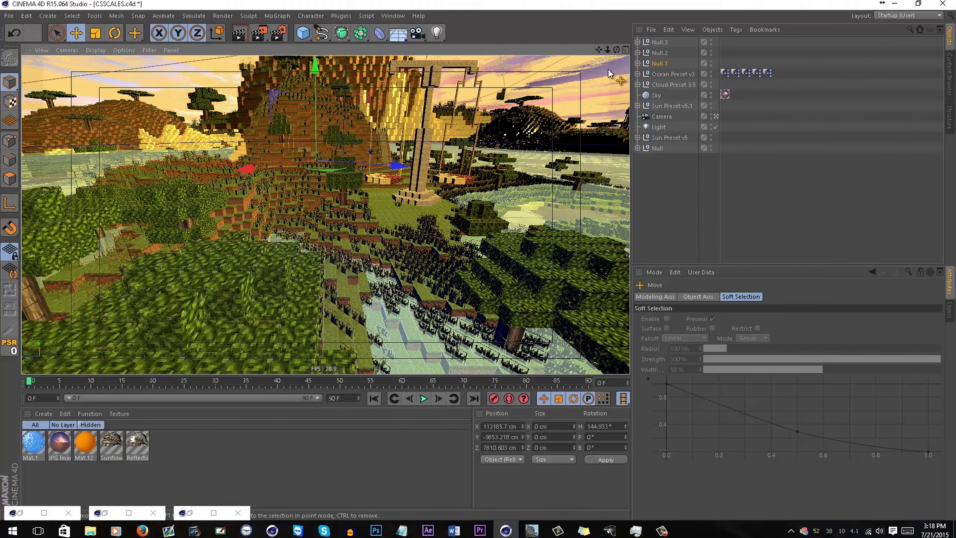
{"action": "left_click_drag", "start_coordinate": [598, 51], "coordinate": [594, 51]}
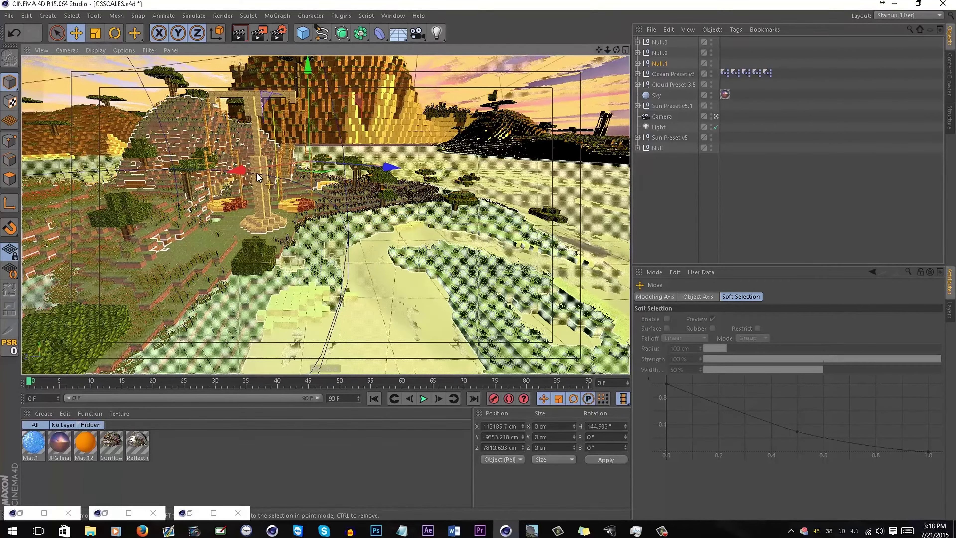
{"action": "left_click_drag", "start_coordinate": [241, 171], "coordinate": [277, 162]}
{"action": "left_click_drag", "start_coordinate": [327, 74], "coordinate": [331, 64]}
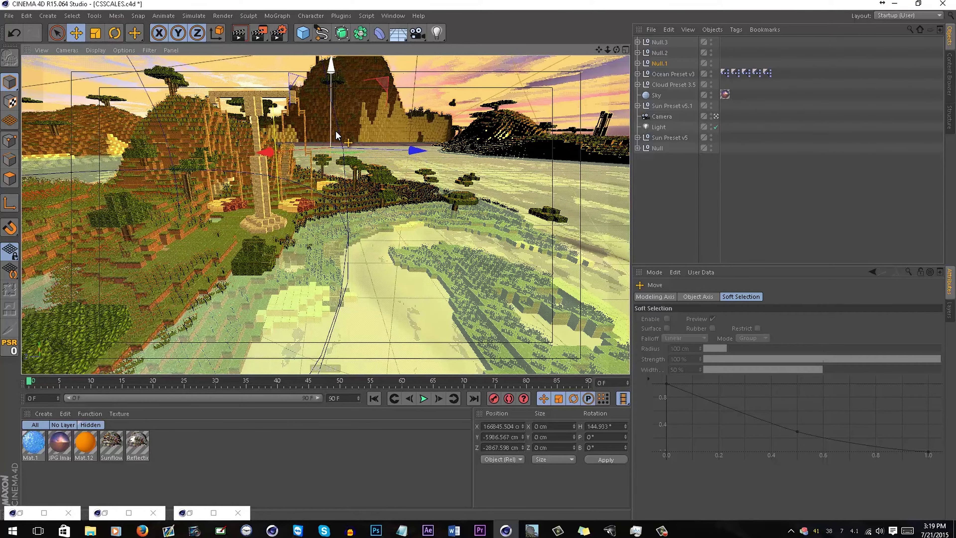
{"action": "mouse_move", "coordinate": [269, 160]}
{"action": "left_mouse_down"}
{"action": "mouse_move", "coordinate": [221, 161]}
{"action": "mouse_move", "coordinate": [286, 160]}
{"action": "left_mouse_up"}
Try a different Ocean Size in the user data of Ocean Preset v3, and undo the change
{"action": "left_click", "coordinate": [672, 75]}
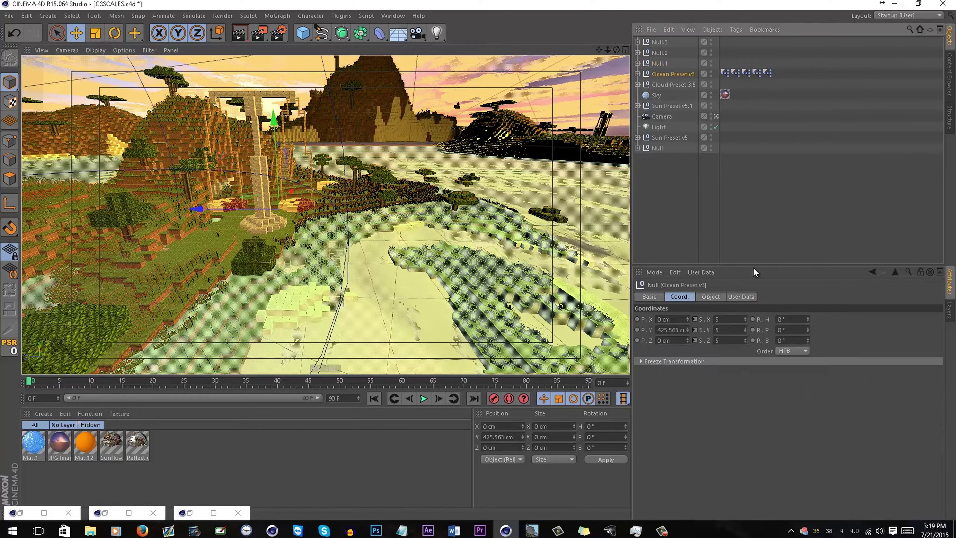
{"action": "left_click", "coordinate": [747, 300]}
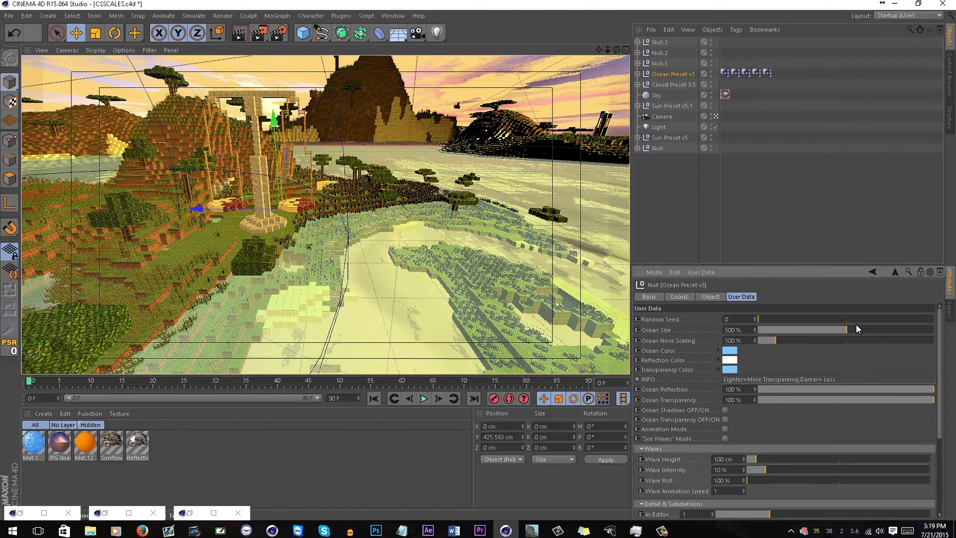
{"action": "left_click_drag", "start_coordinate": [861, 331], "coordinate": [835, 340]}
{"action": "key", "text": "ctrl+z"}
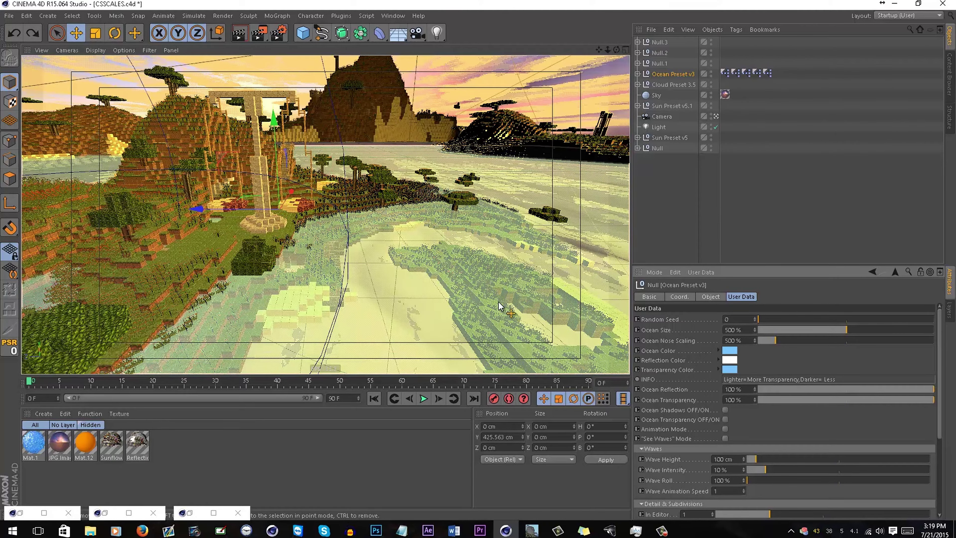
Lower Ocean Preset v3 to about Y 48 cm to uncover the flooded terrain around the scales, and fine-tune its height at the shoreline
{"action": "scroll", "coordinate": [378, 247], "scroll_direction": "up", "scroll_amount": 2}
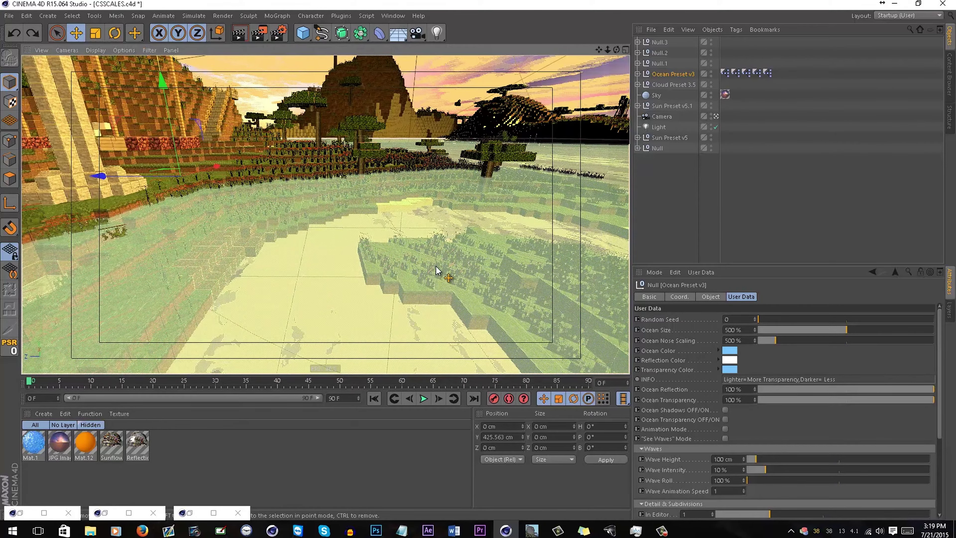
{"action": "scroll", "coordinate": [437, 268], "scroll_direction": "down", "scroll_amount": 3}
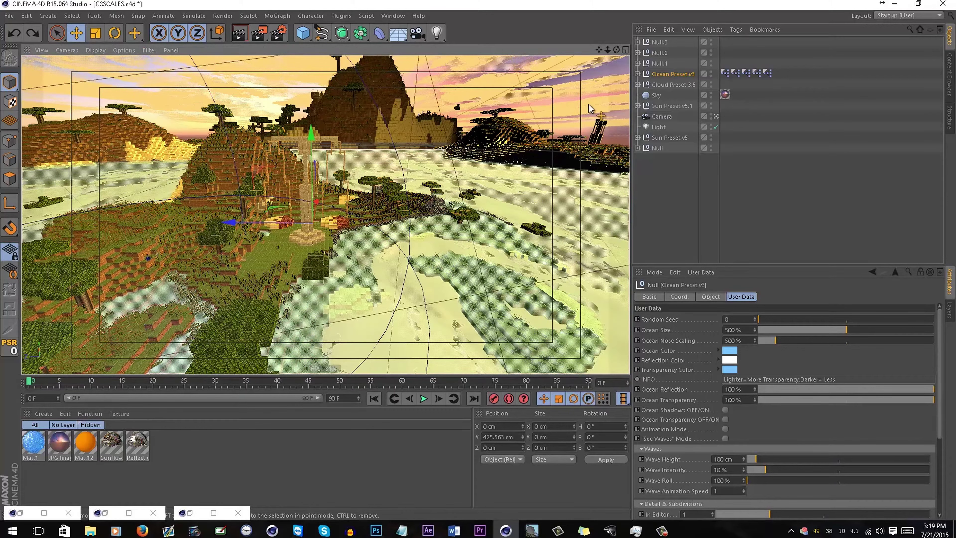
{"action": "left_click", "coordinate": [658, 44]}
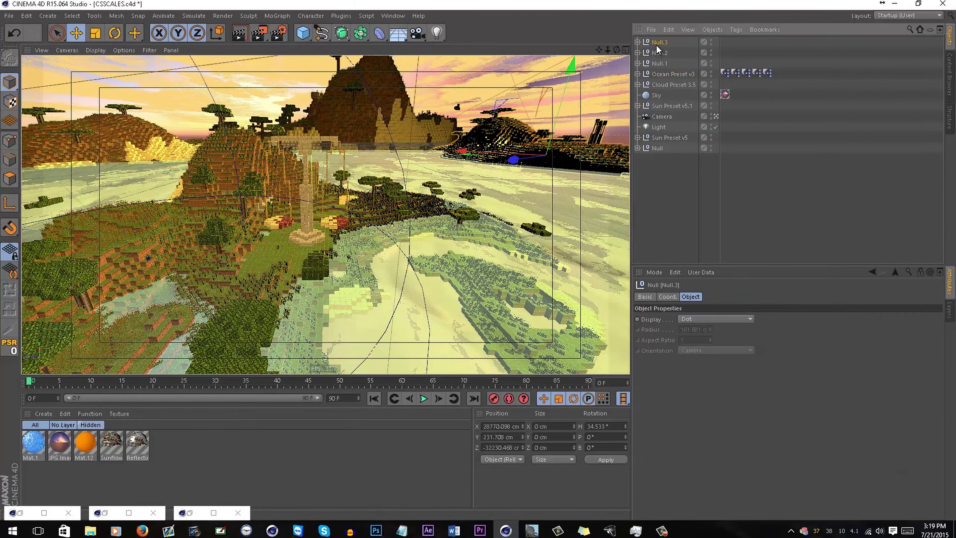
{"action": "left_click", "coordinate": [665, 74]}
{"action": "scroll", "coordinate": [406, 259], "scroll_direction": "up", "scroll_amount": 5}
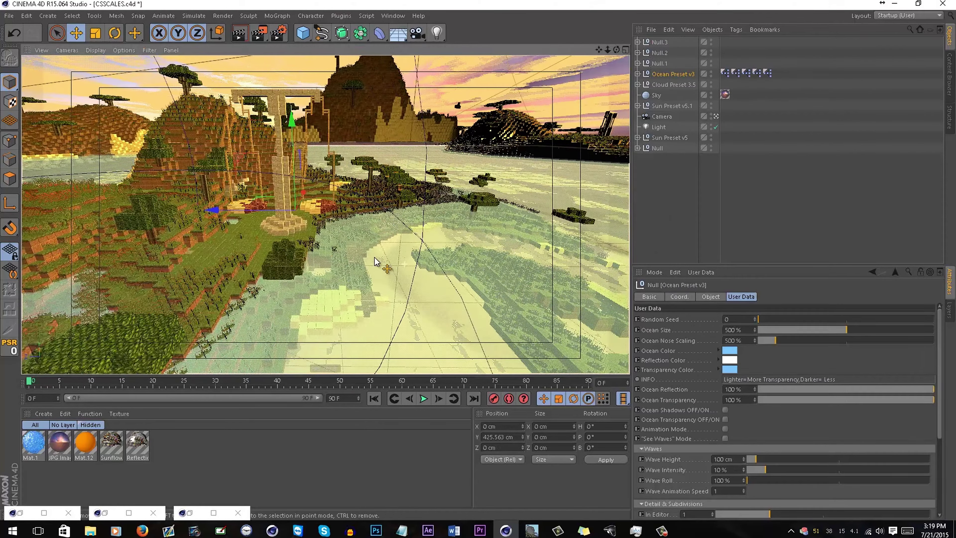
{"action": "left_click_drag", "start_coordinate": [270, 105], "coordinate": [277, 125]}
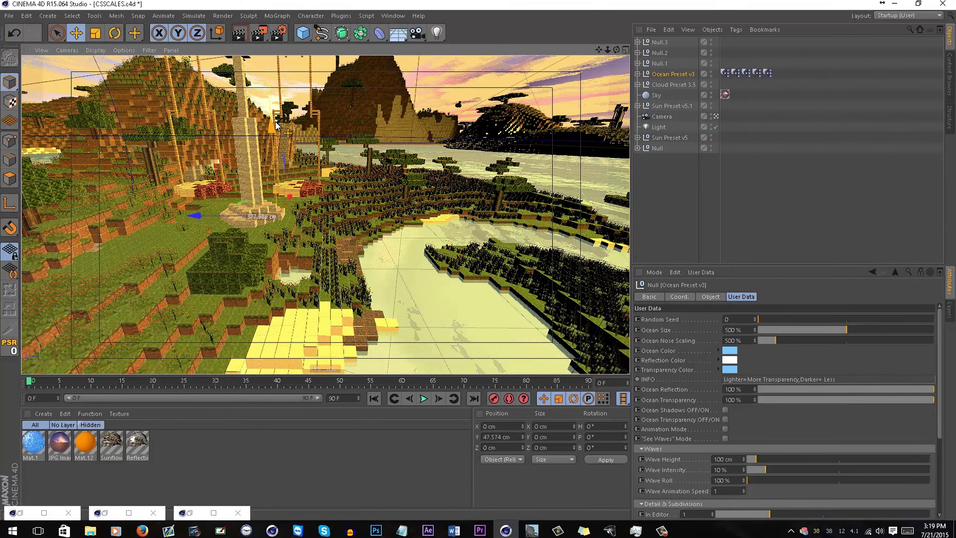
{"action": "scroll", "coordinate": [377, 238], "scroll_direction": "up", "scroll_amount": 3}
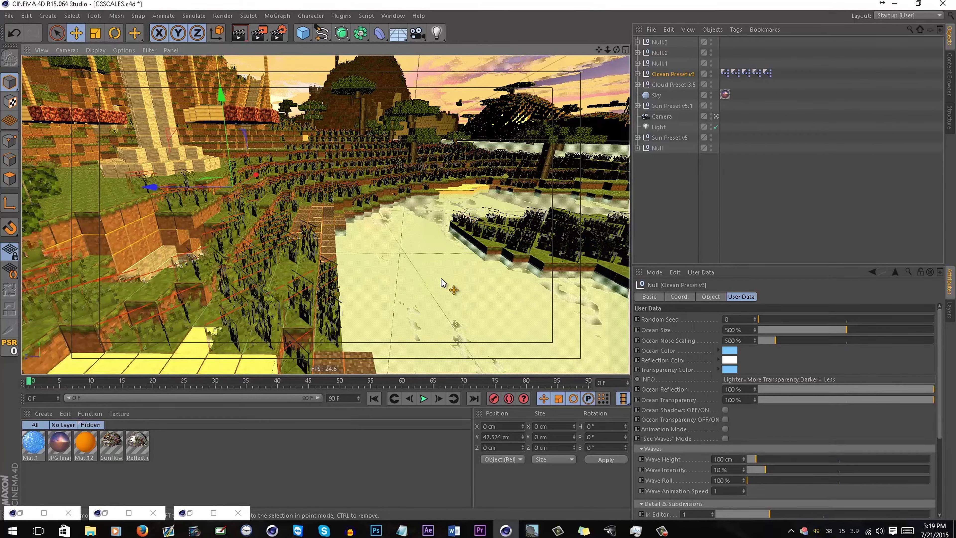
{"action": "left_click_drag", "start_coordinate": [443, 283], "coordinate": [427, 256], "text": "alt"}
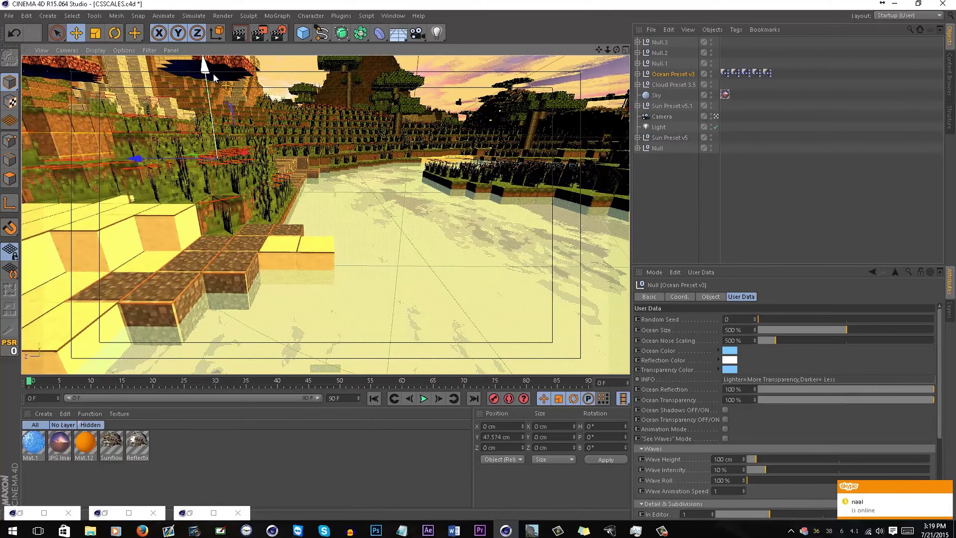
{"action": "left_click_drag", "start_coordinate": [213, 77], "coordinate": [213, 69]}
Reframe the Camera on the scales and lagoon at about X -6907 cm, Y 1486 cm, Z -60 cm, heading -96.4°, pitch -17.6°
{"action": "left_click_drag", "start_coordinate": [292, 242], "coordinate": [414, 358], "text": "alt"}
{"action": "left_click", "coordinate": [660, 54]}
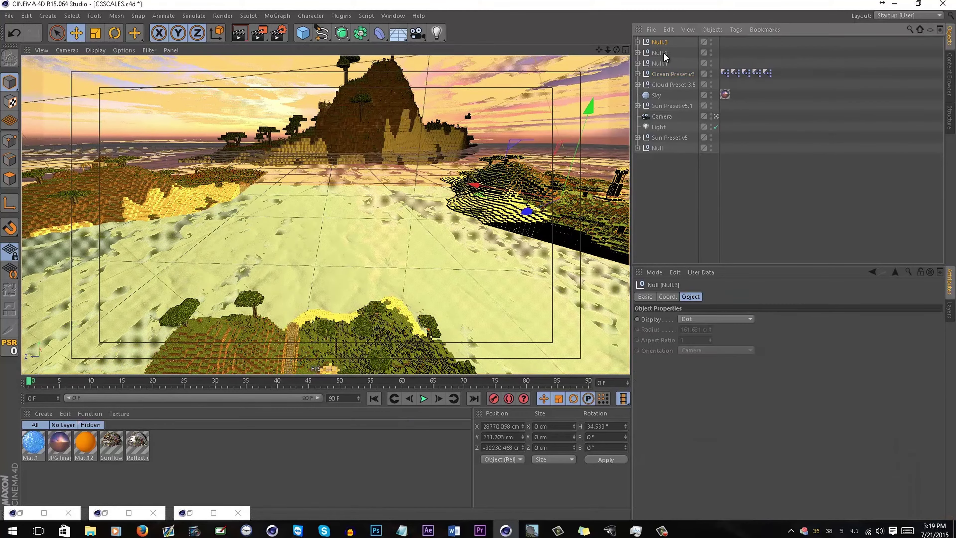
{"action": "left_click", "coordinate": [665, 65]}
{"action": "left_click_drag", "start_coordinate": [333, 164], "coordinate": [420, 219]}
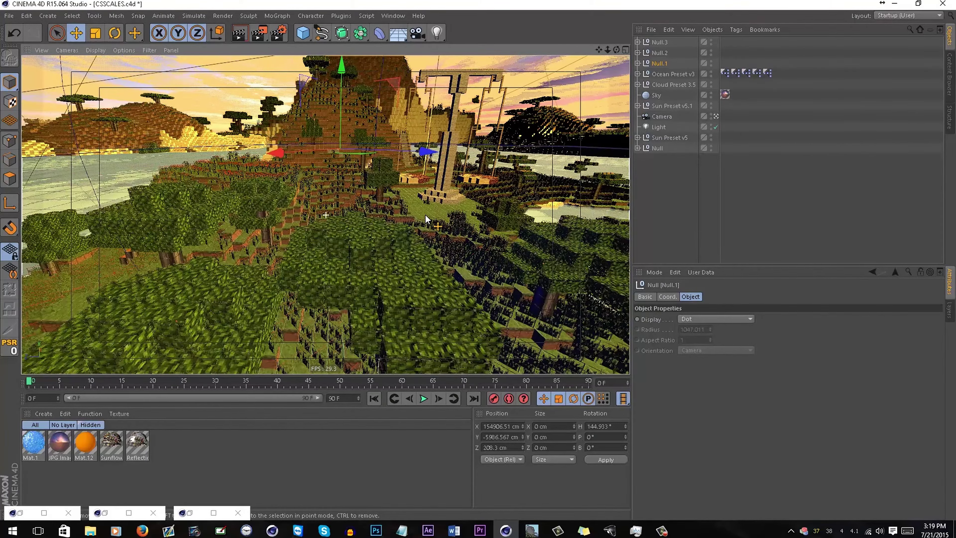
{"action": "left_click", "coordinate": [659, 127]}
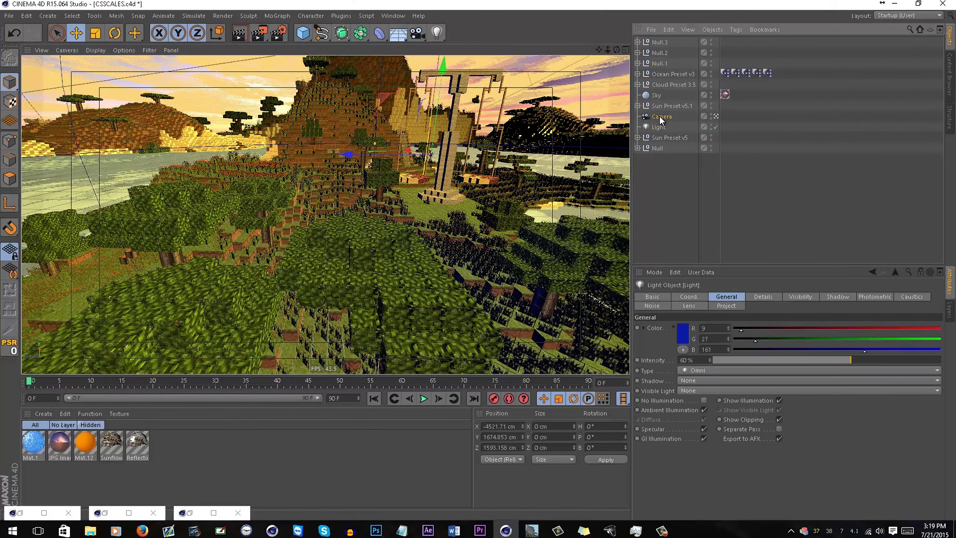
{"action": "left_click", "coordinate": [662, 116]}
{"action": "mouse_move", "coordinate": [615, 50]}
{"action": "left_mouse_down"}
{"action": "mouse_move", "coordinate": [630, 41]}
{"action": "mouse_move", "coordinate": [610, 76]}
{"action": "mouse_move", "coordinate": [598, 50]}
{"action": "left_mouse_up"}
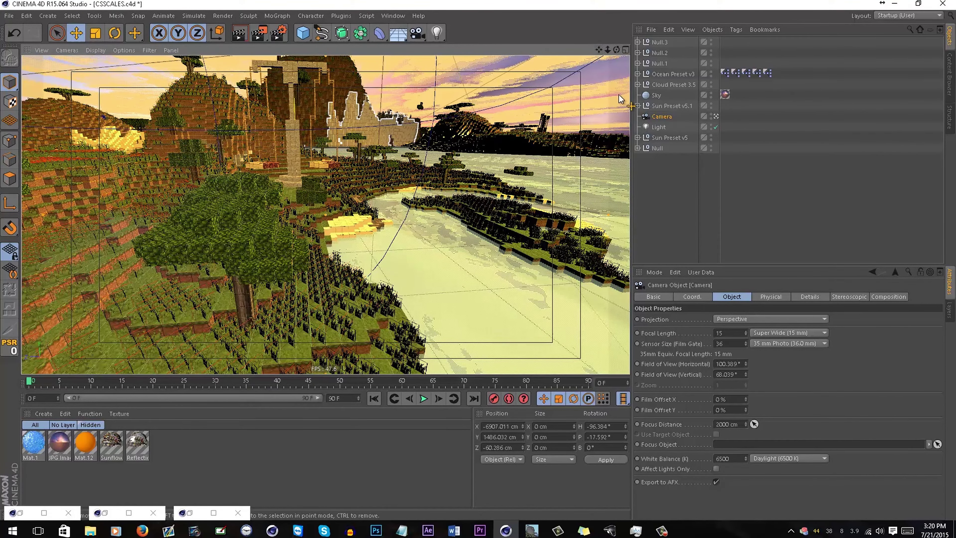
Shift the Null.1 background mountain along its own axes to about X 146809 cm, Z -1169 cm
{"action": "left_click", "coordinate": [660, 43]}
{"action": "left_click", "coordinate": [659, 53]}
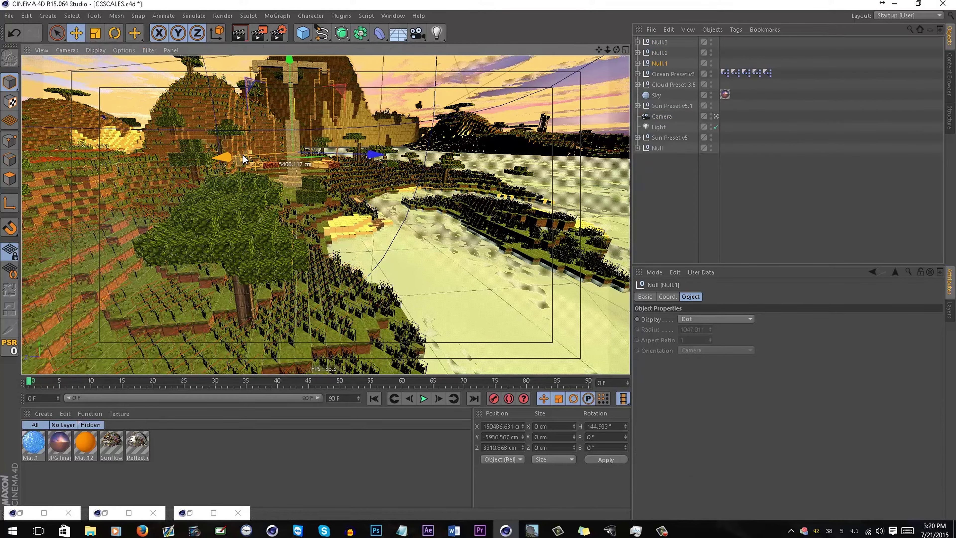
{"action": "left_click_drag", "start_coordinate": [301, 154], "coordinate": [389, 162]}
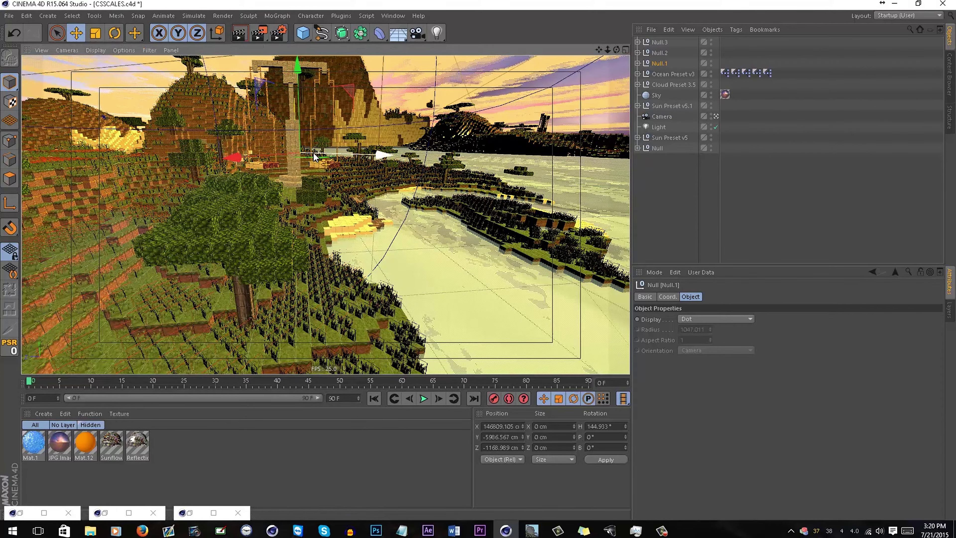